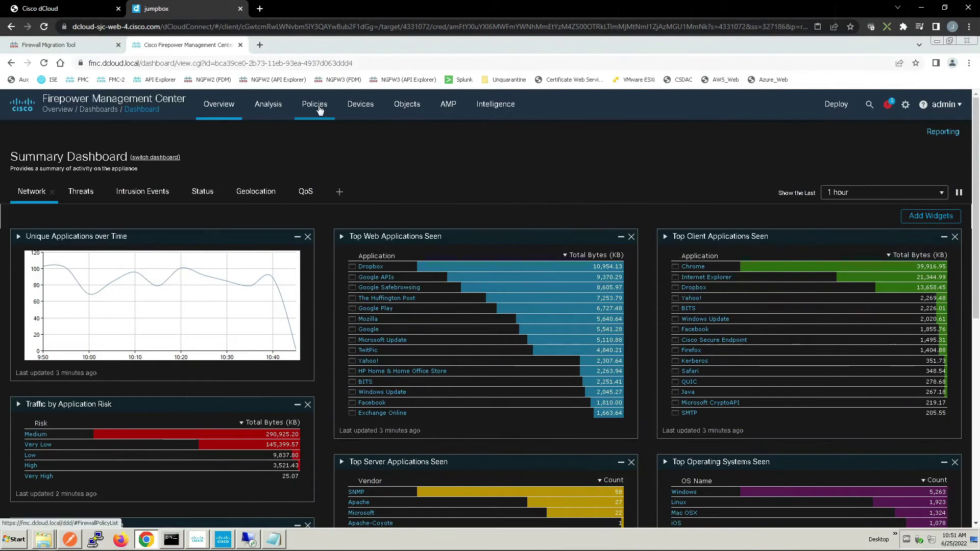
# Set Base_Policy's prefilter policy to Demo Prefilter Policy and save the policy
pyautogui.moveTo(318, 110)
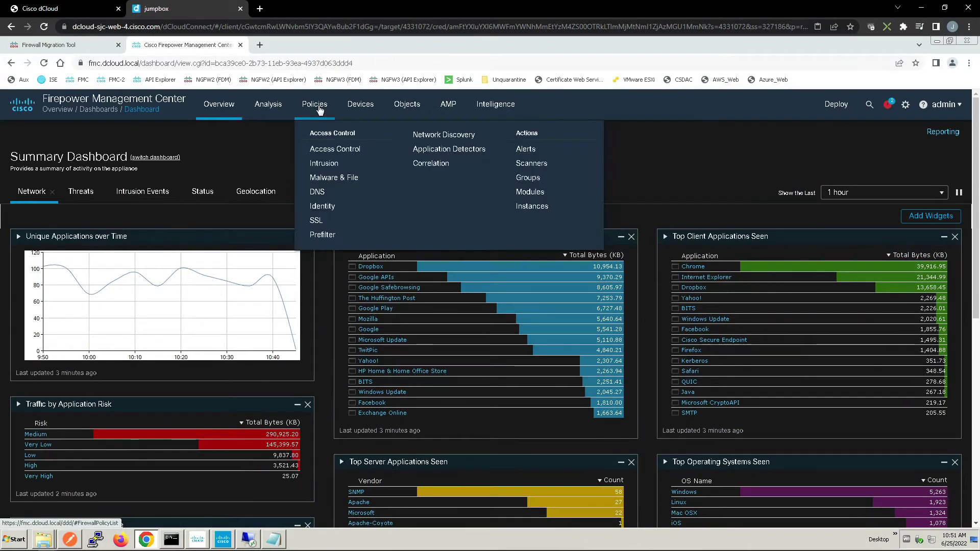
pyautogui.click(330, 151)
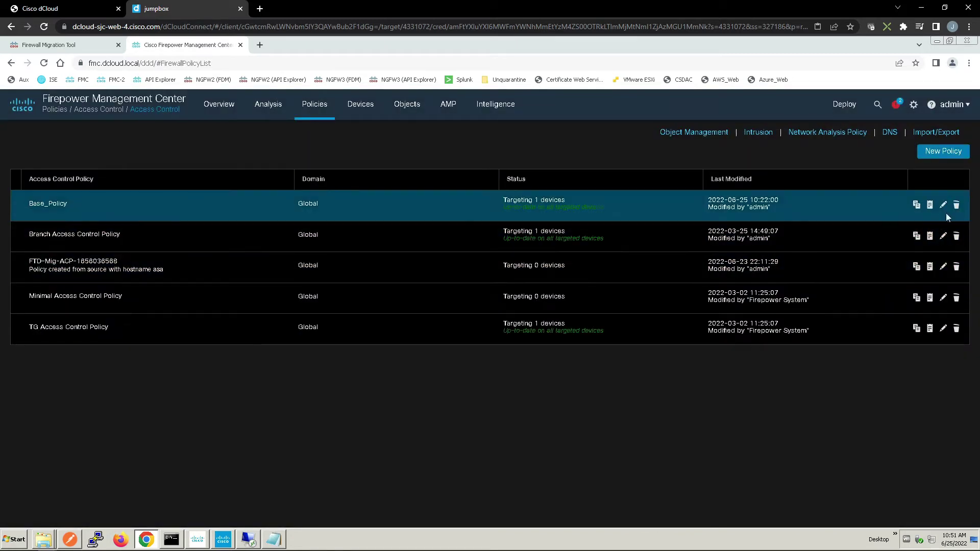
pyautogui.click(943, 204)
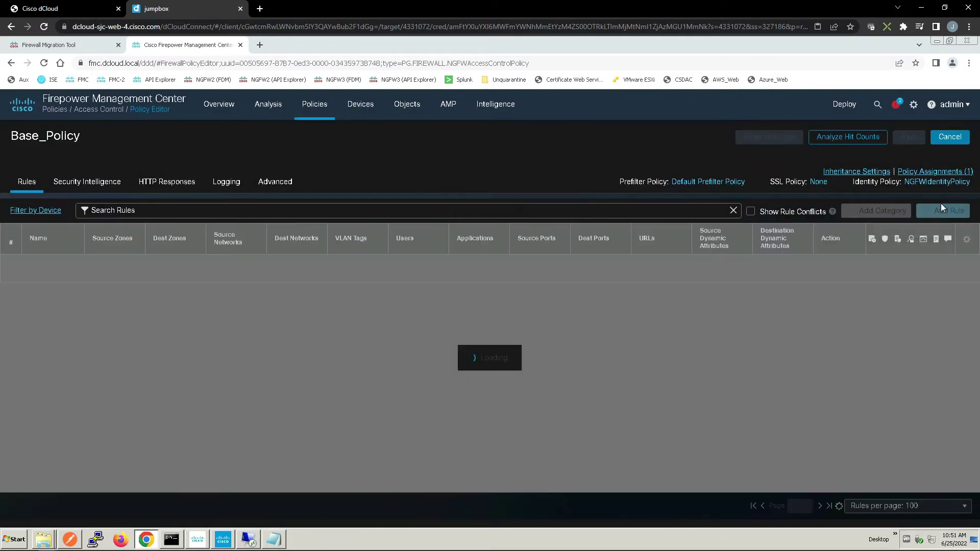
pyautogui.click(700, 183)
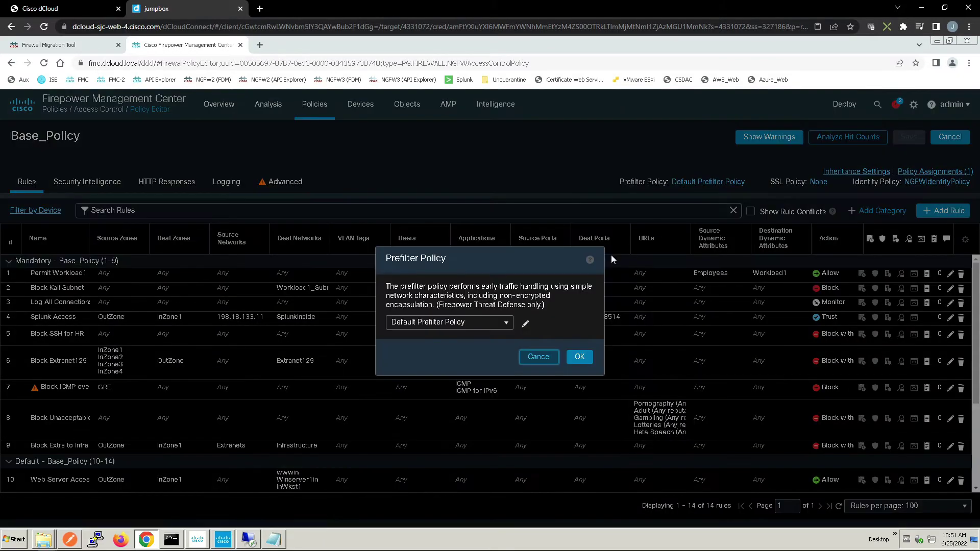
pyautogui.click(510, 324)
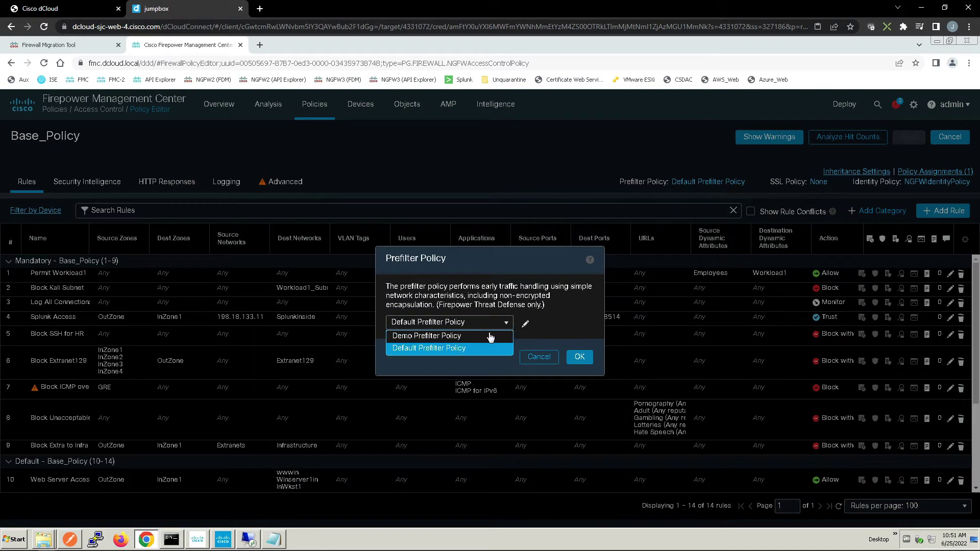
pyautogui.click(490, 336)
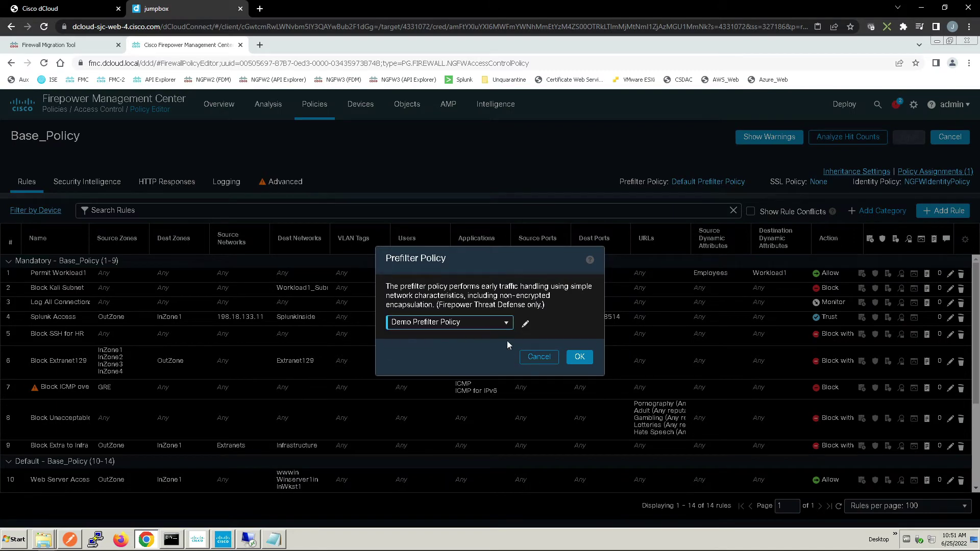
pyautogui.click(580, 357)
pyautogui.click(921, 140)
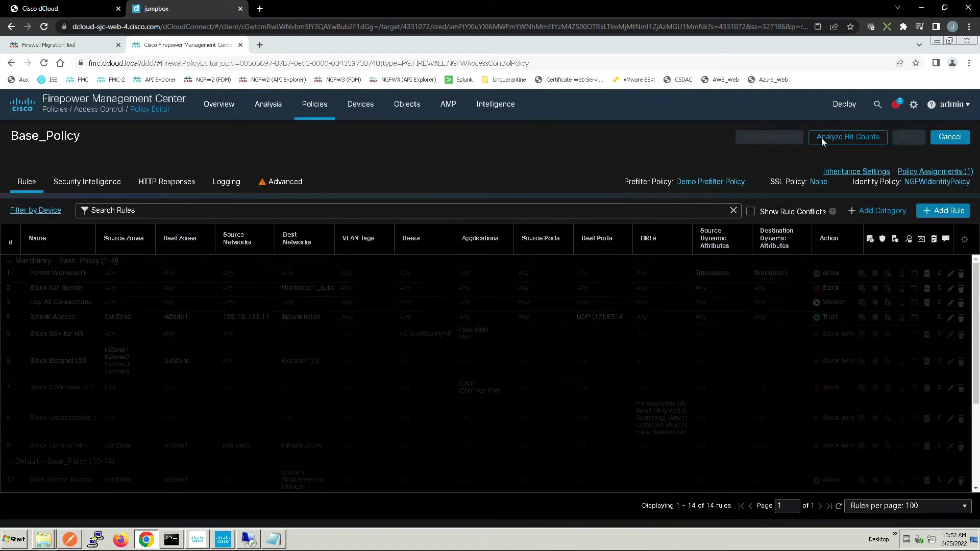
# Deploy the pending changes to NGFW1
pyautogui.moveTo(846, 105)
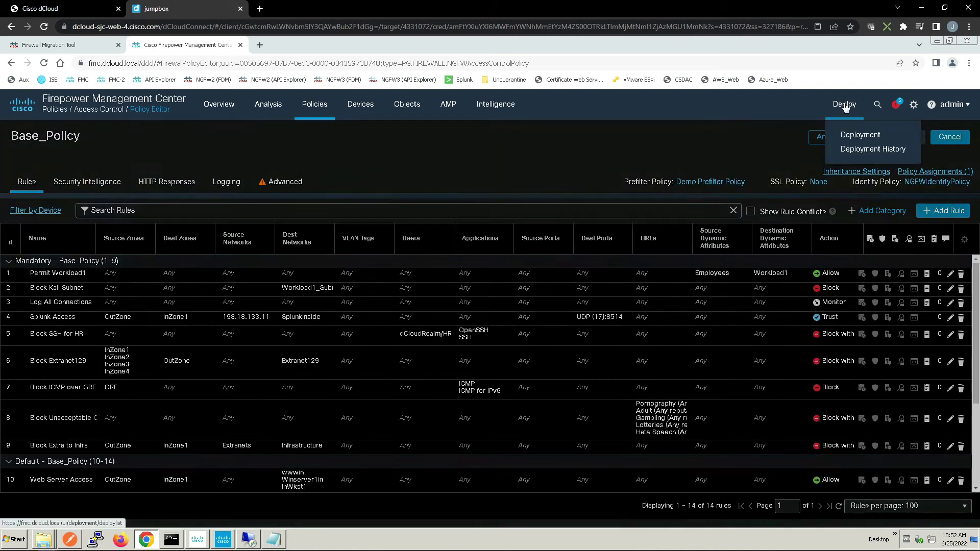
pyautogui.click(860, 135)
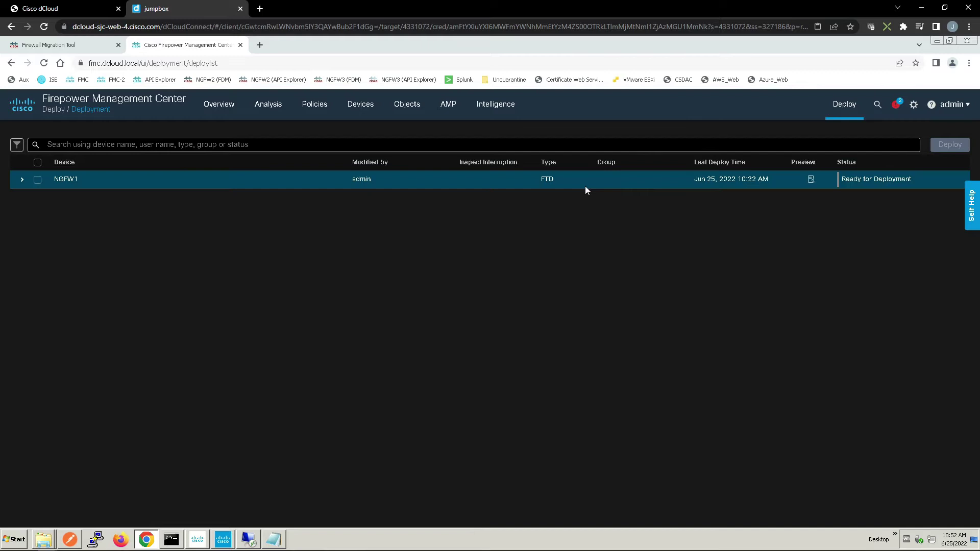
pyautogui.click(38, 180)
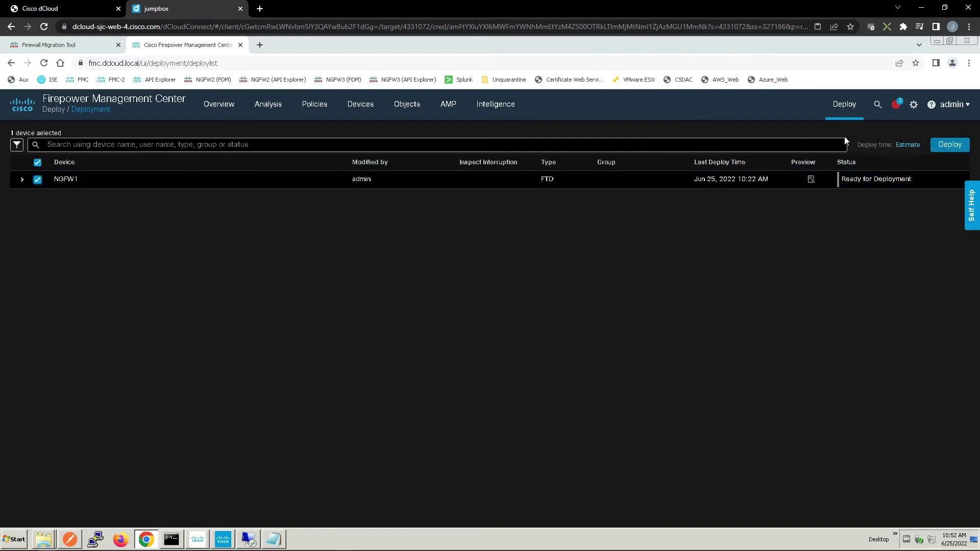
pyautogui.click(950, 145)
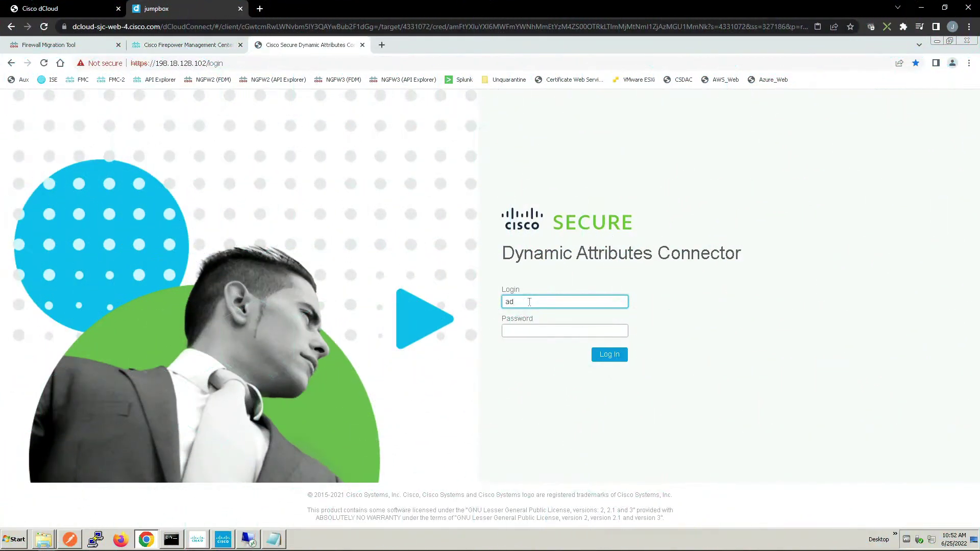
# Sign in to the connector with the admin user name and password
pyautogui.write('dmin')
pyautogui.press('Tab')
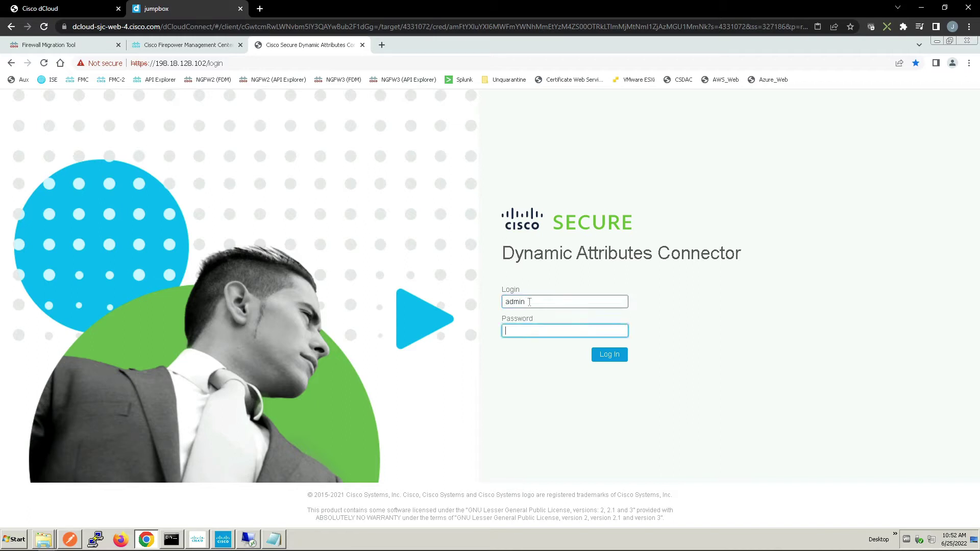
pyautogui.write('C1sco12345')
pyautogui.click(607, 355)
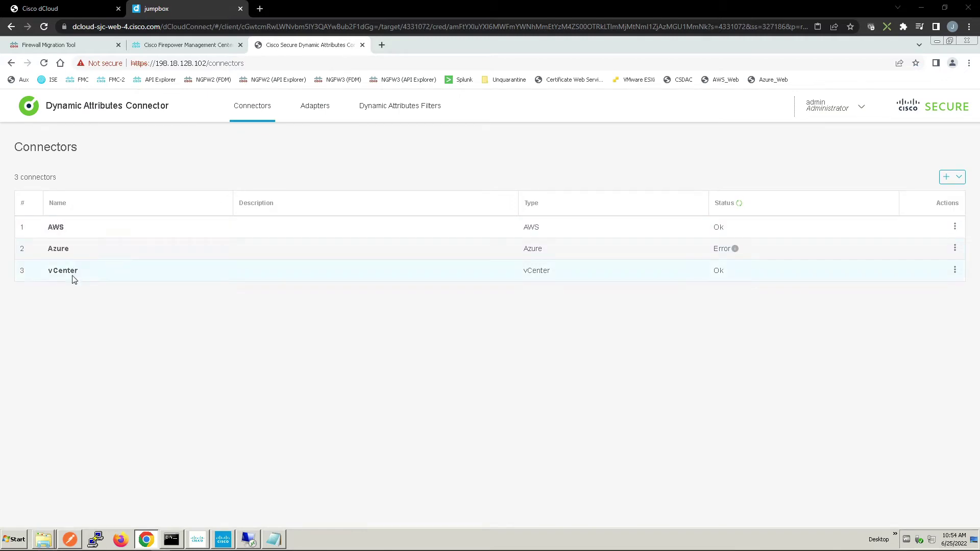
# Test the vCenter connector's connection and close it without changes
pyautogui.click(956, 274)
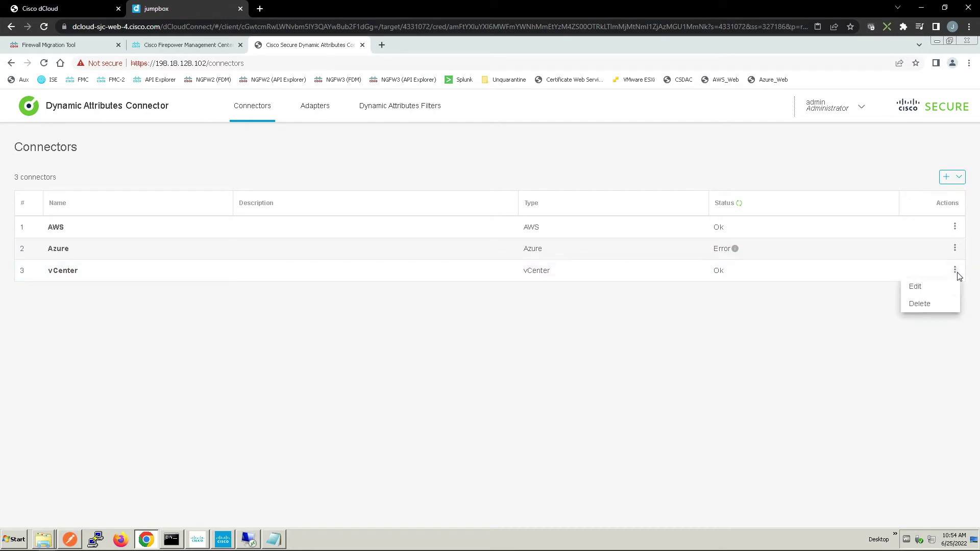
pyautogui.click(915, 287)
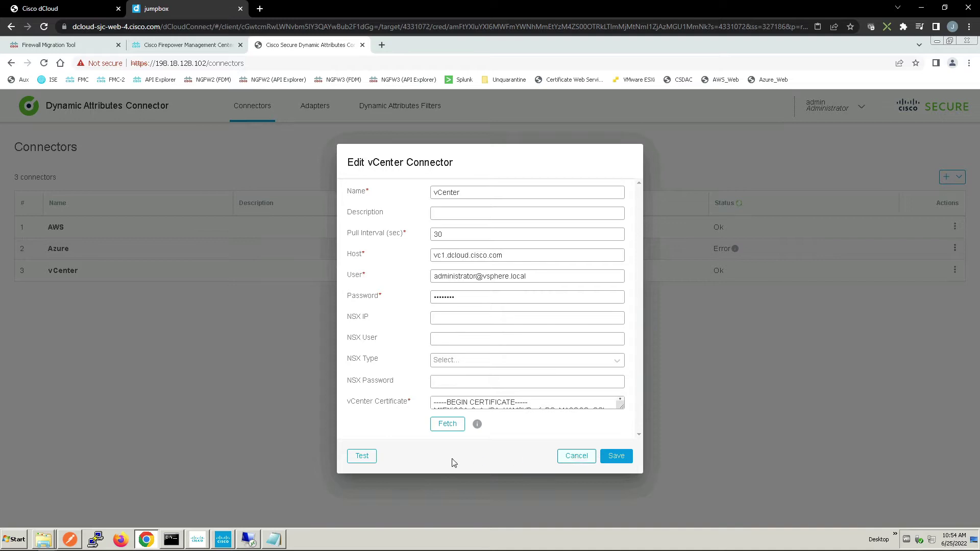
pyautogui.click(364, 456)
pyautogui.click(573, 457)
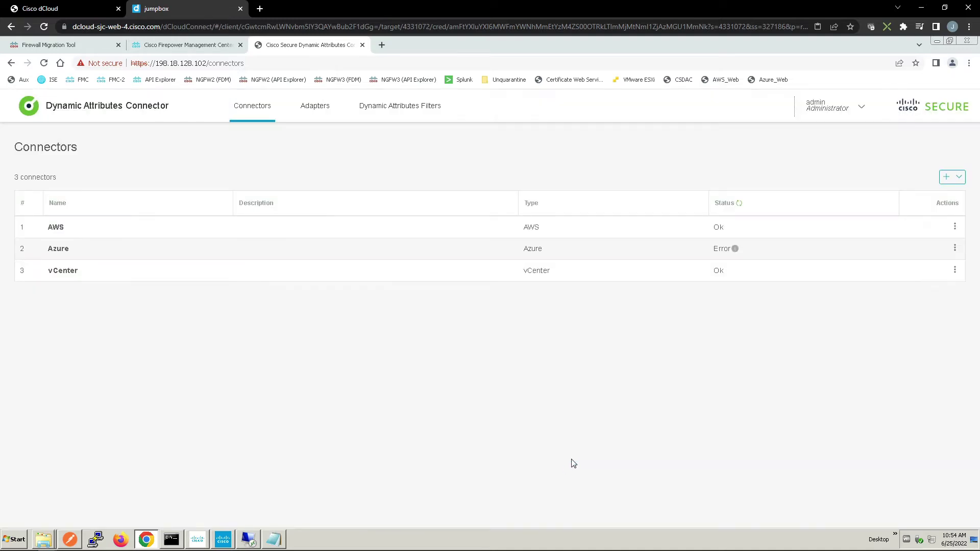
# Test the AWS connector's connection and close it without changes
pyautogui.click(955, 229)
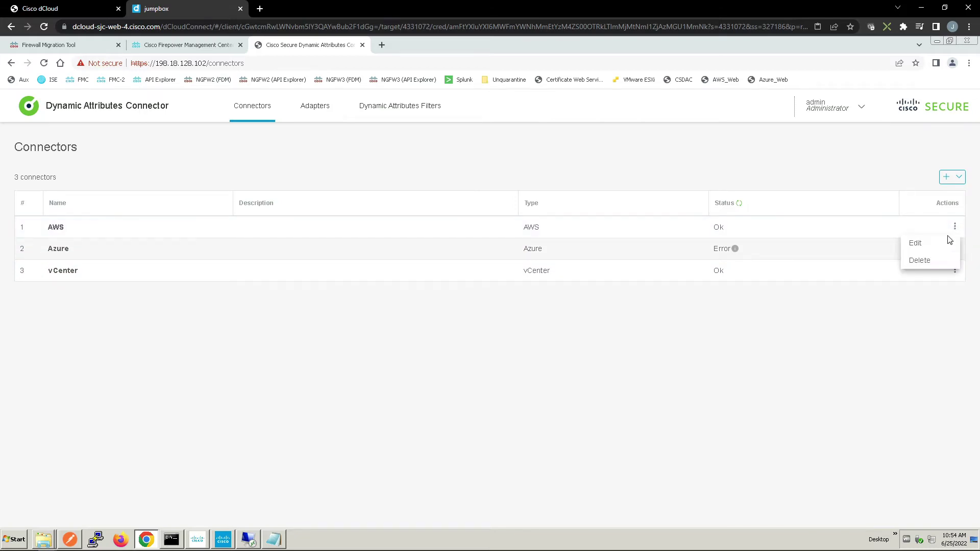
pyautogui.click(923, 245)
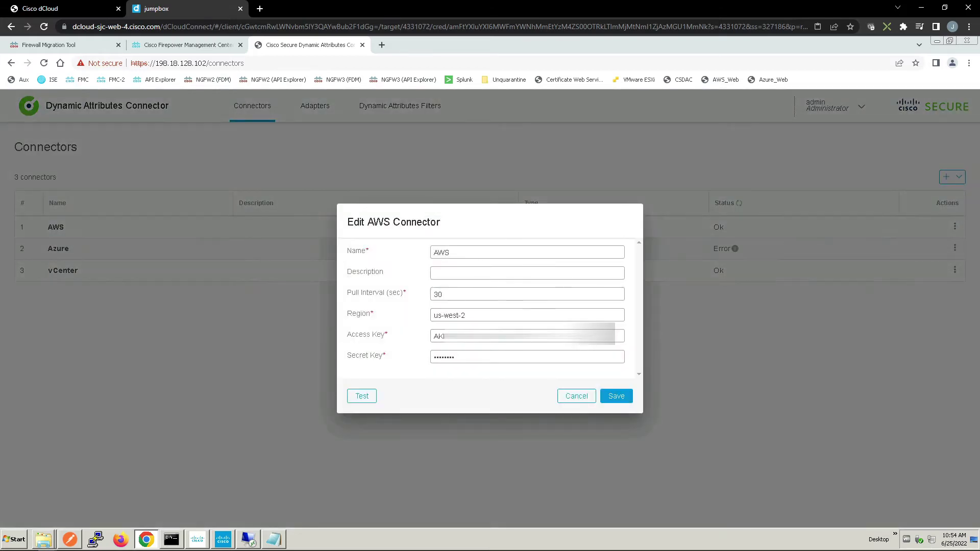
pyautogui.click(360, 396)
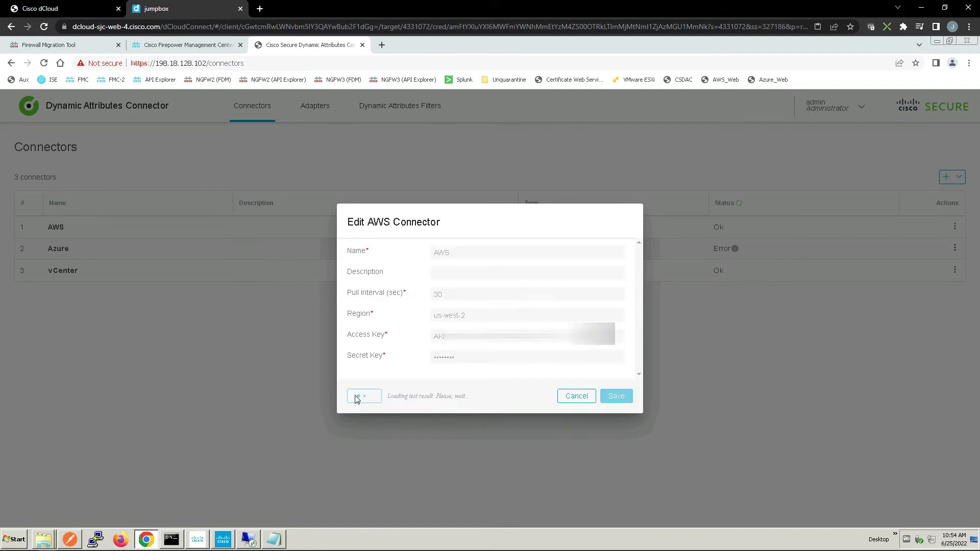
pyautogui.click(576, 397)
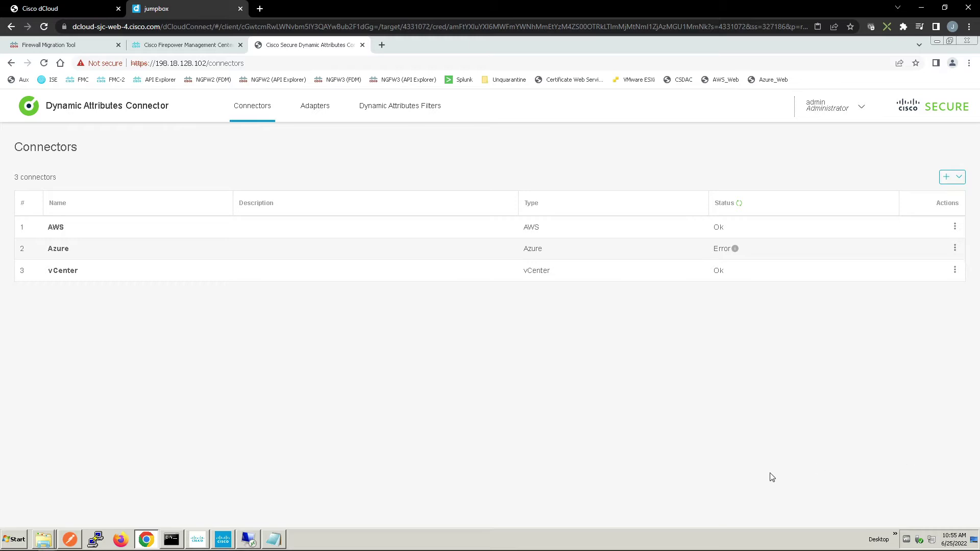
# Add an FMC adapter named FMC dCloud with its IP, API user restapiuser and password
pyautogui.click(324, 109)
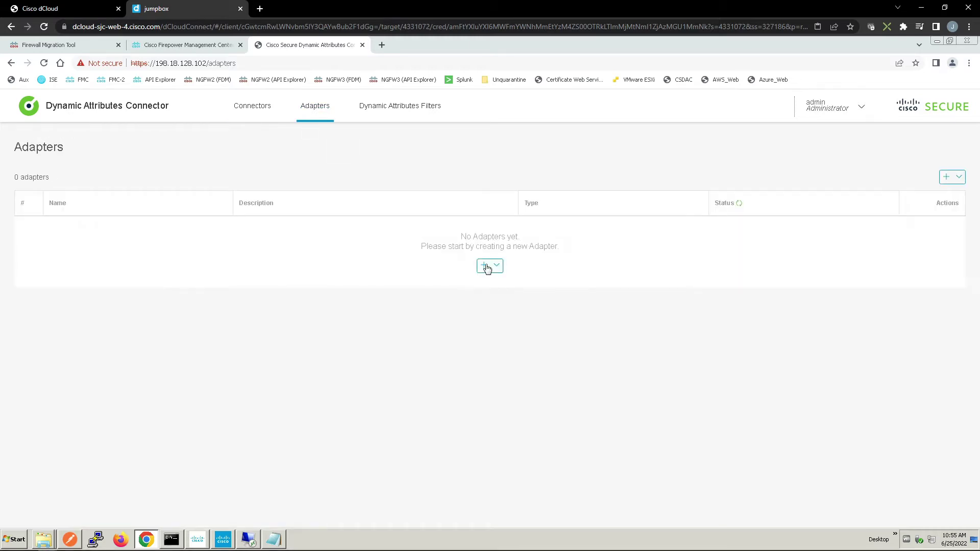
pyautogui.click(481, 268)
pyautogui.click(455, 283)
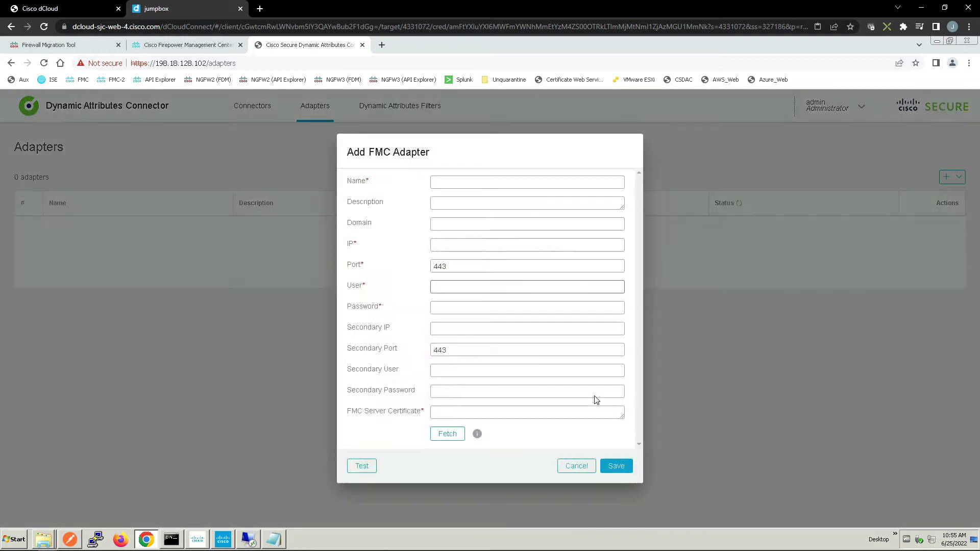
pyautogui.click(508, 182)
pyautogui.write('FMC')
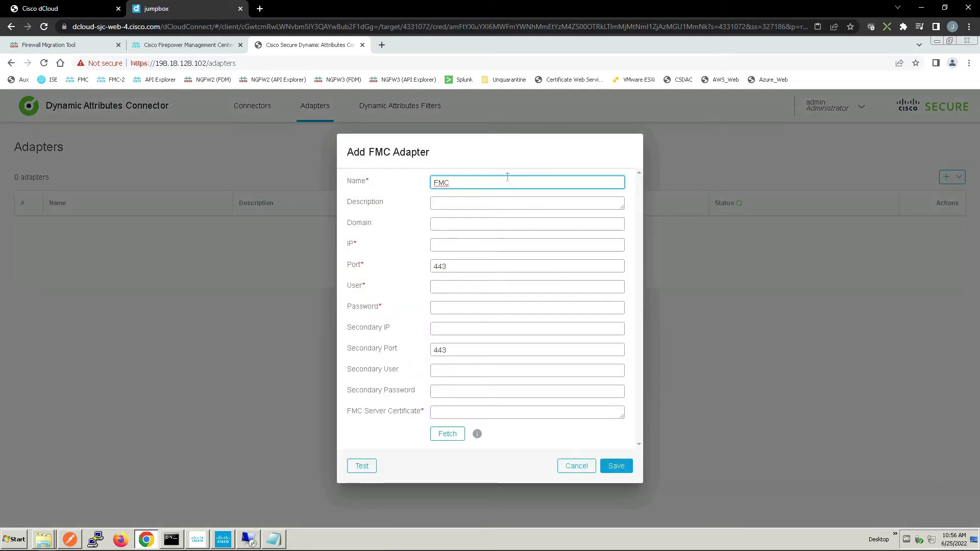
pyautogui.write(' dCloudh')
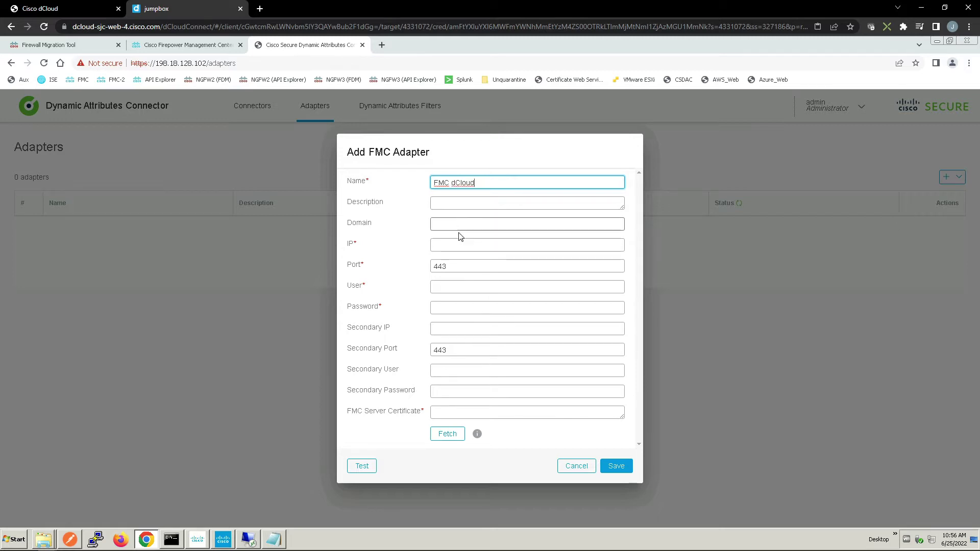
pyautogui.click(460, 245)
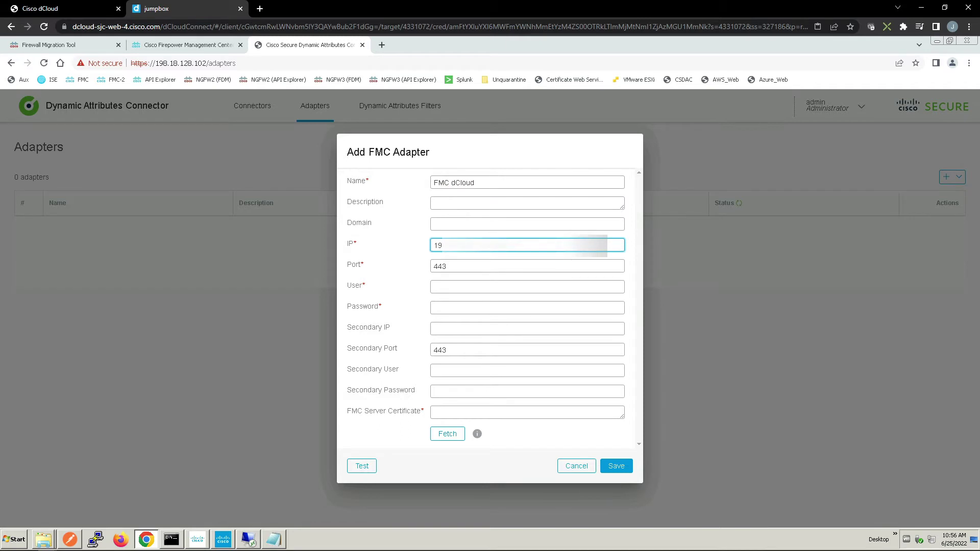
pyautogui.click(460, 286)
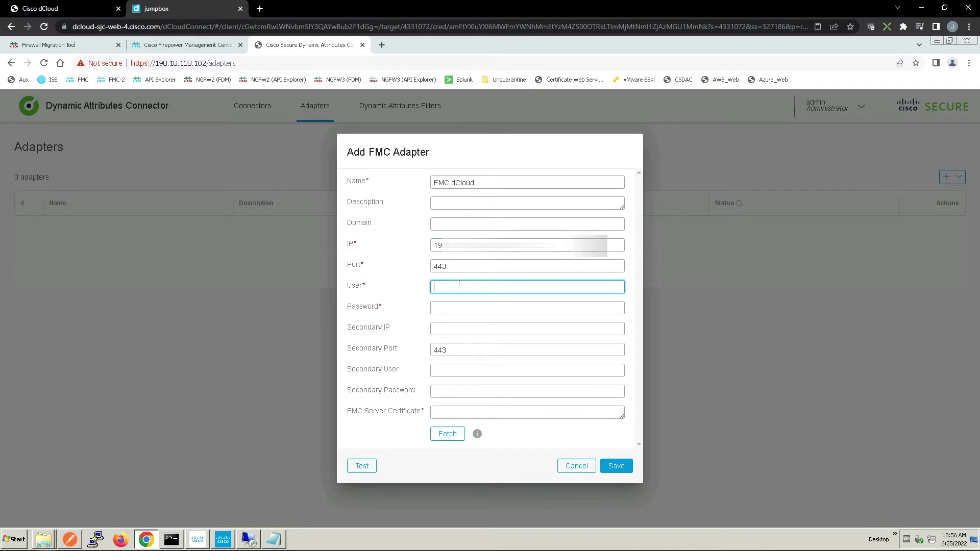
pyautogui.write('restapiuser')
pyautogui.press('Tab')
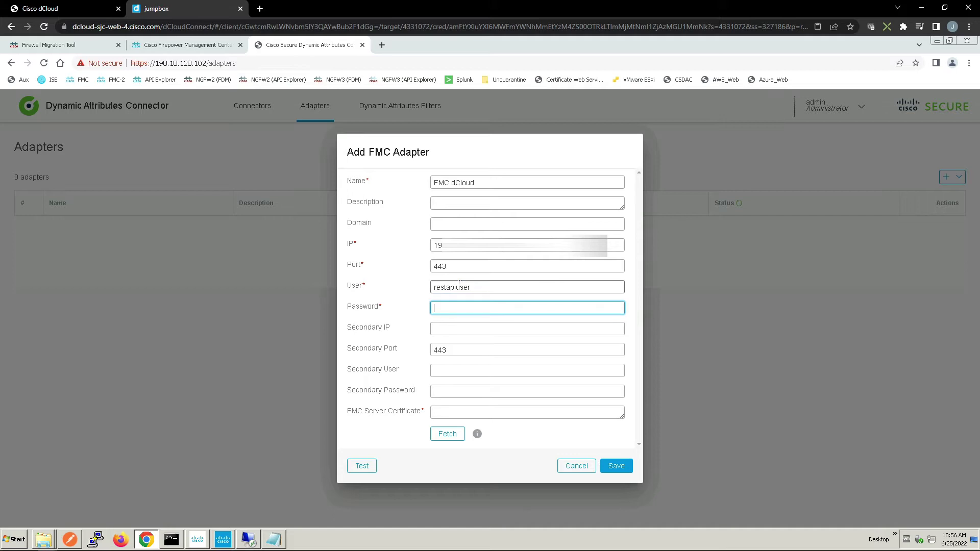
pyautogui.write('C1sc')
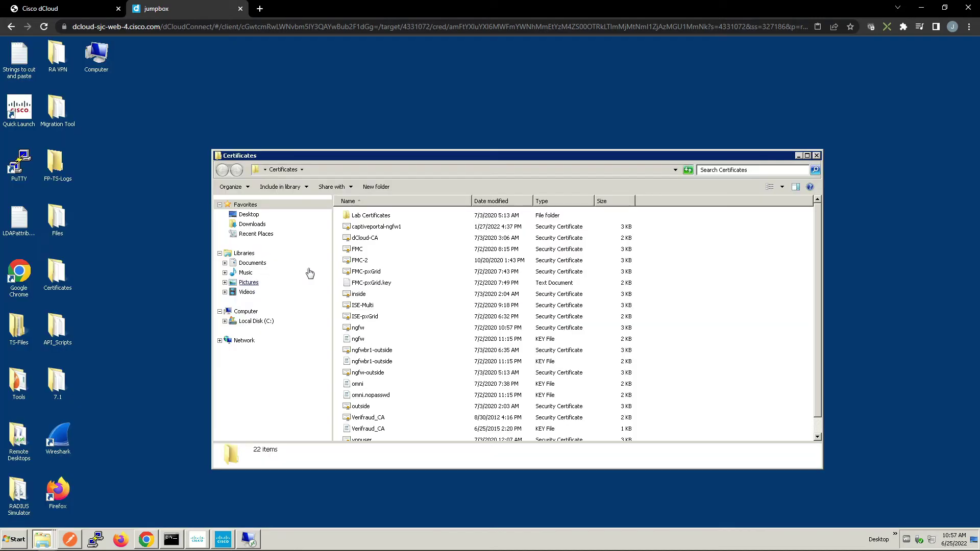
# Open the dCloud-CA certificate in WordPad and select all its text for copying
pyautogui.click(363, 237)
pyautogui.rightClick(364, 239)
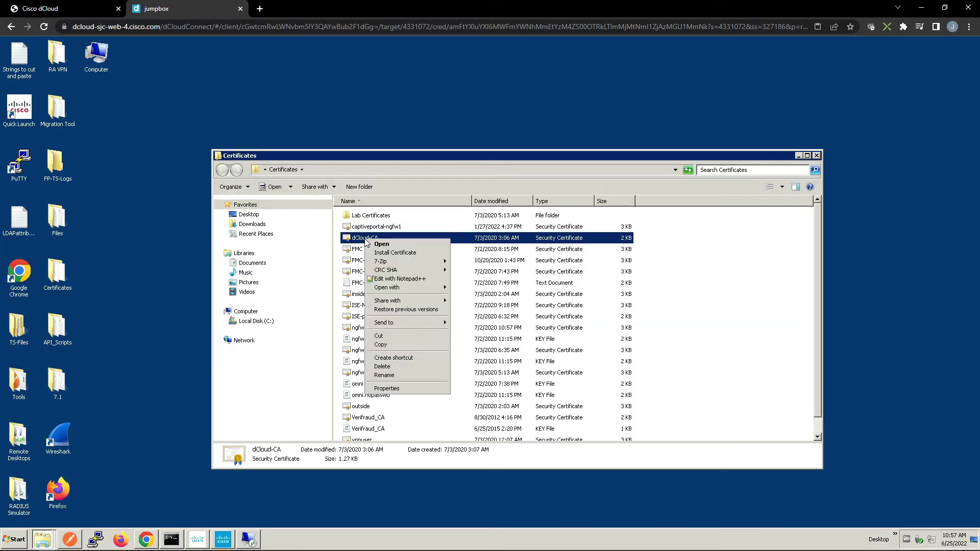
pyautogui.moveTo(412, 294)
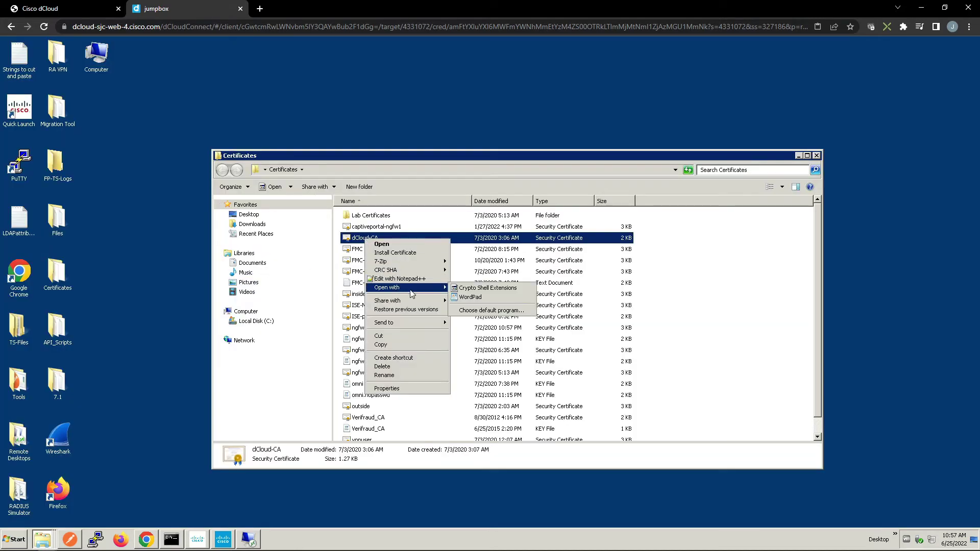
pyautogui.click(469, 298)
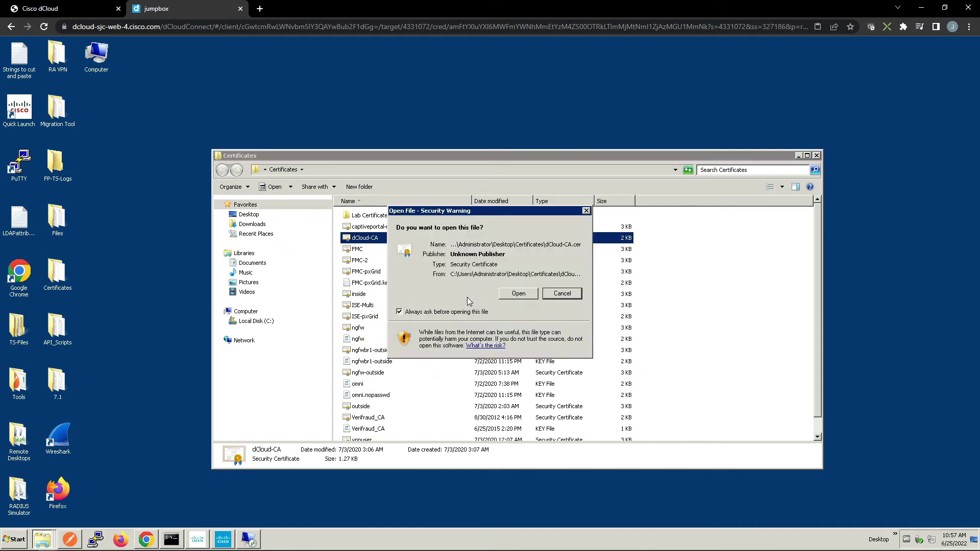
pyautogui.click(514, 295)
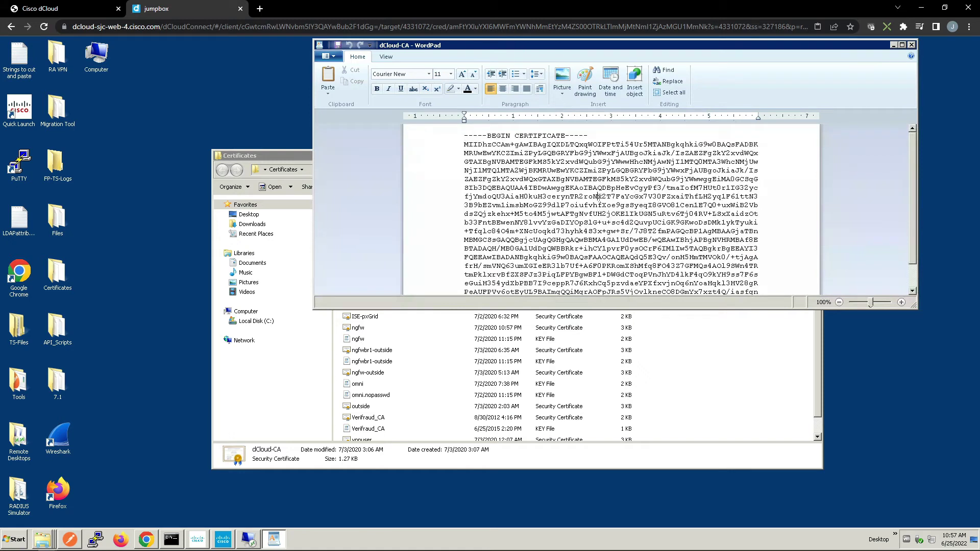
pyautogui.hotkey('ctrl', 'a')
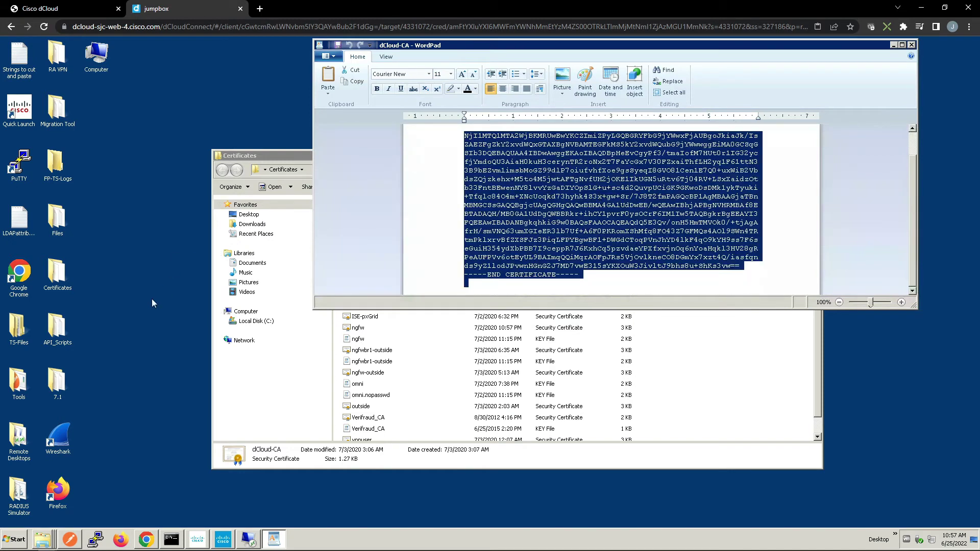
pyautogui.click(146, 539)
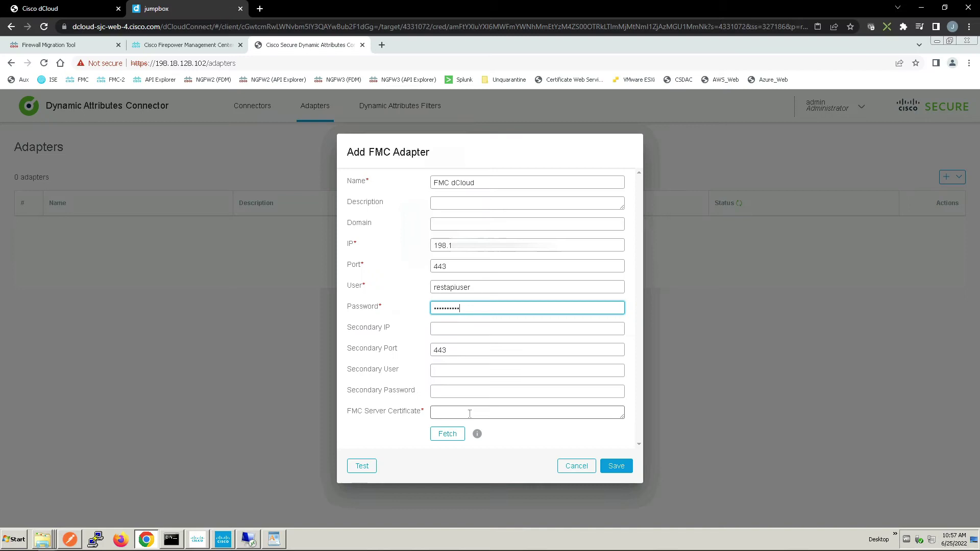
# Paste the certificate into FMC Server Certificate, test and save the adapter, then view filters
pyautogui.click(470, 415)
pyautogui.hotkey('ctrl', 'v')
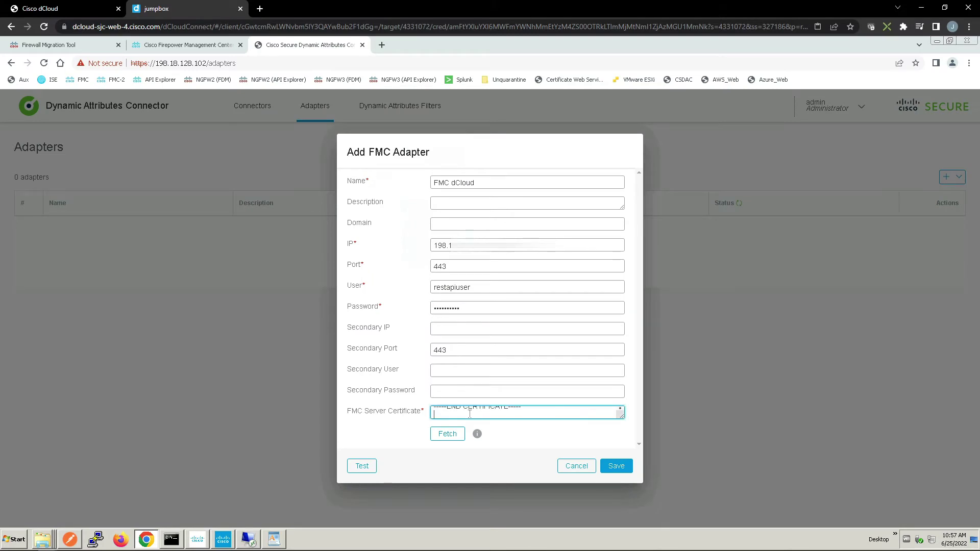
pyautogui.click(369, 467)
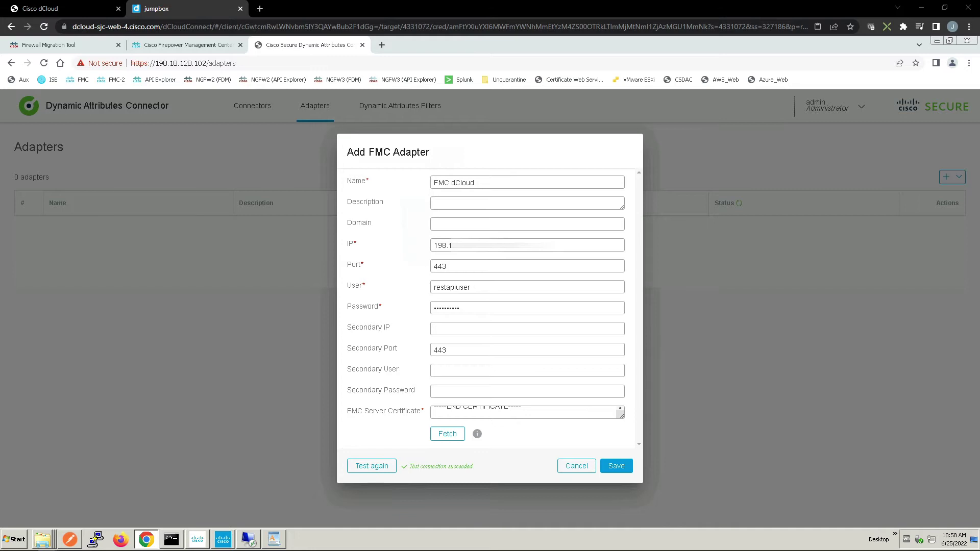
pyautogui.click(615, 466)
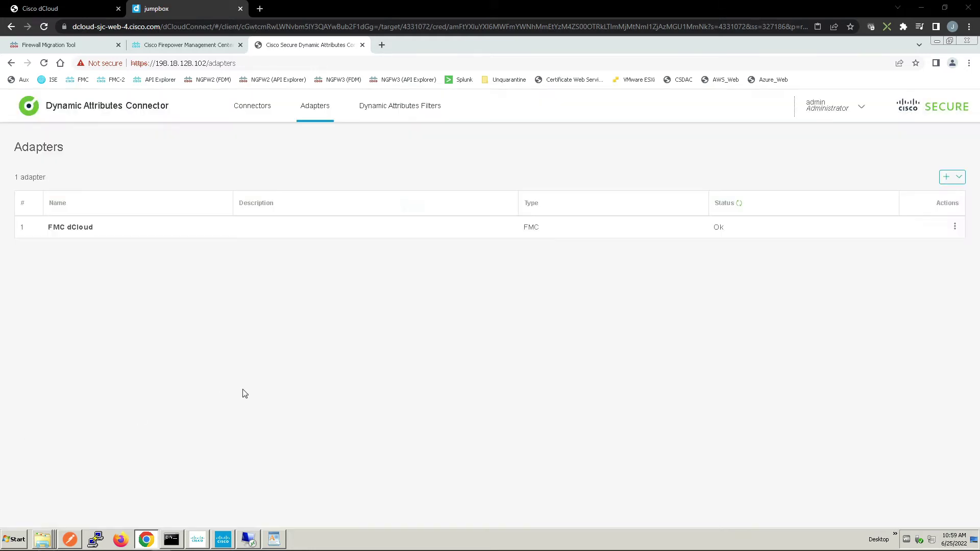
pyautogui.click(408, 106)
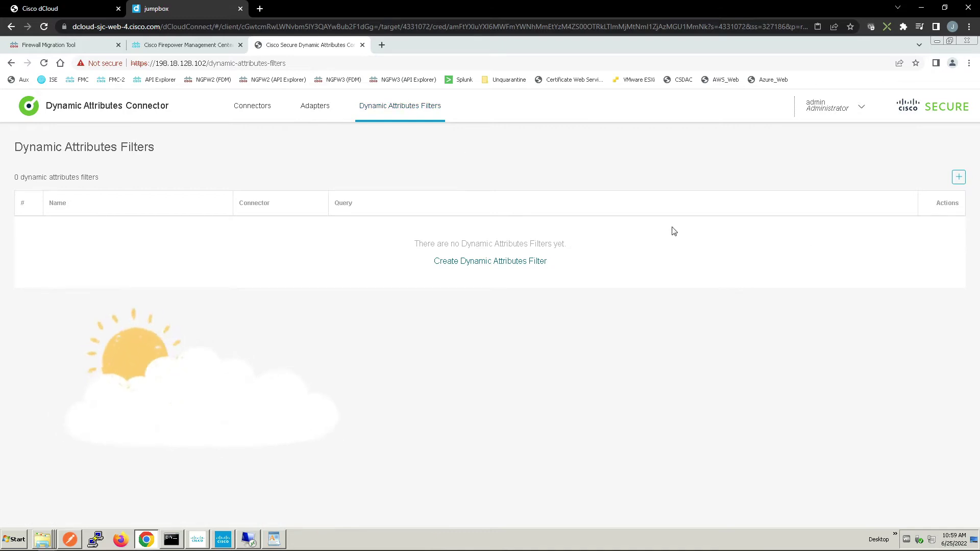
# Create a dynamic attributes filter named aws_engineering_apps using the AWS connector
pyautogui.click(483, 267)
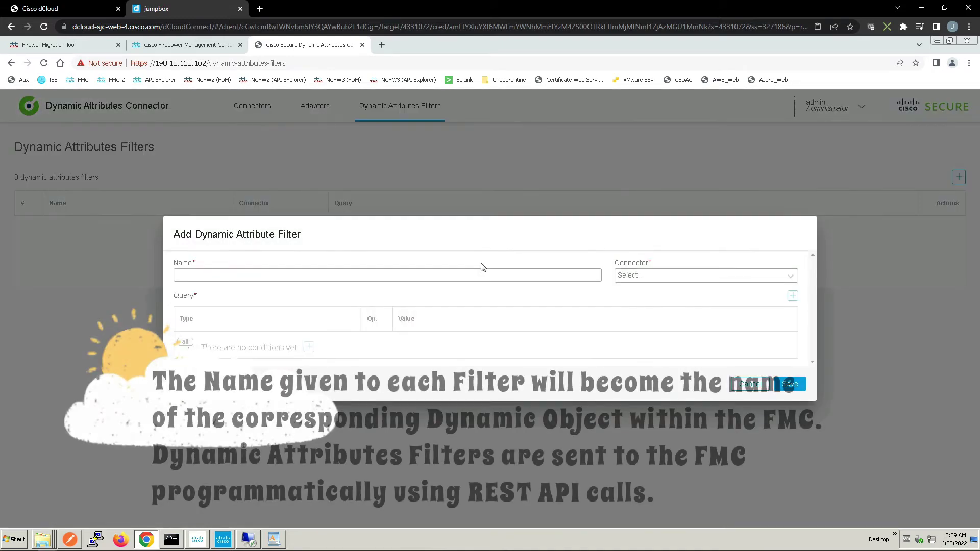
pyautogui.click(284, 275)
pyautogui.write('aws_e')
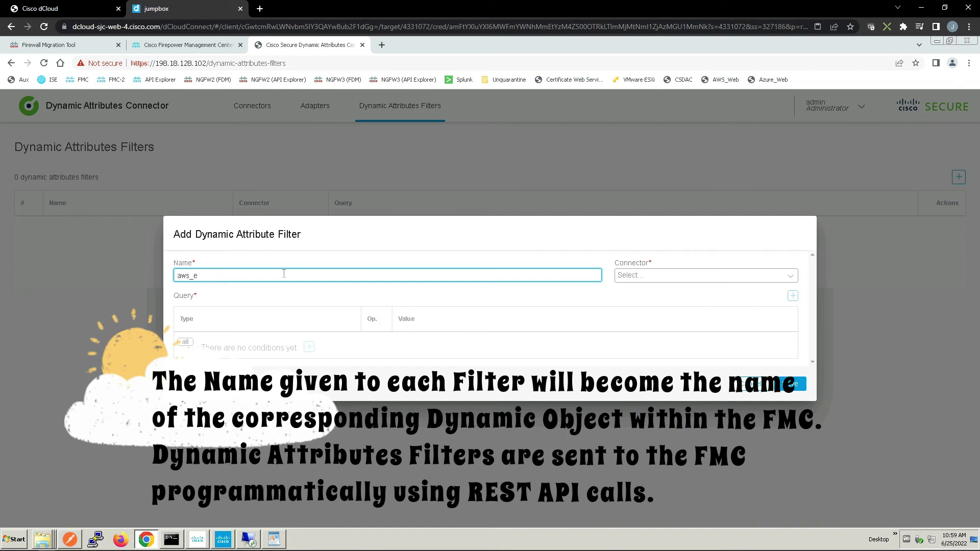
pyautogui.write('wgineering_apps')
pyautogui.click(764, 279)
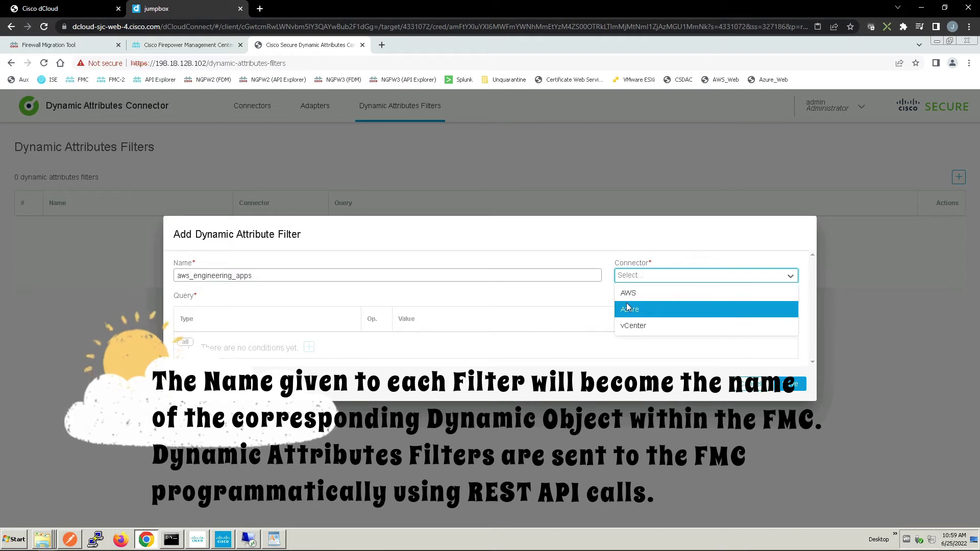
pyautogui.click(629, 293)
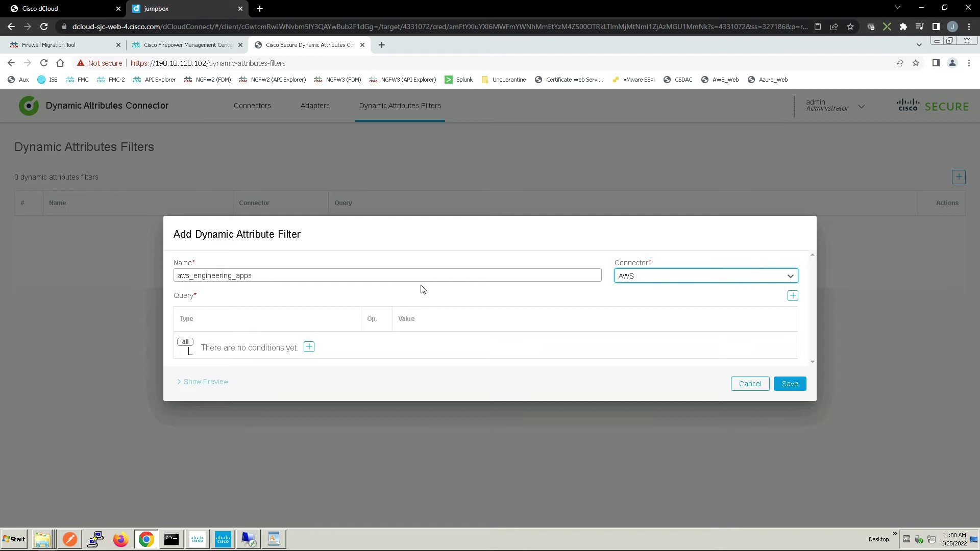
# Add the condition Department equals engineering, preview the matching IPs, and save the filter
pyautogui.click(309, 348)
pyautogui.click(369, 271)
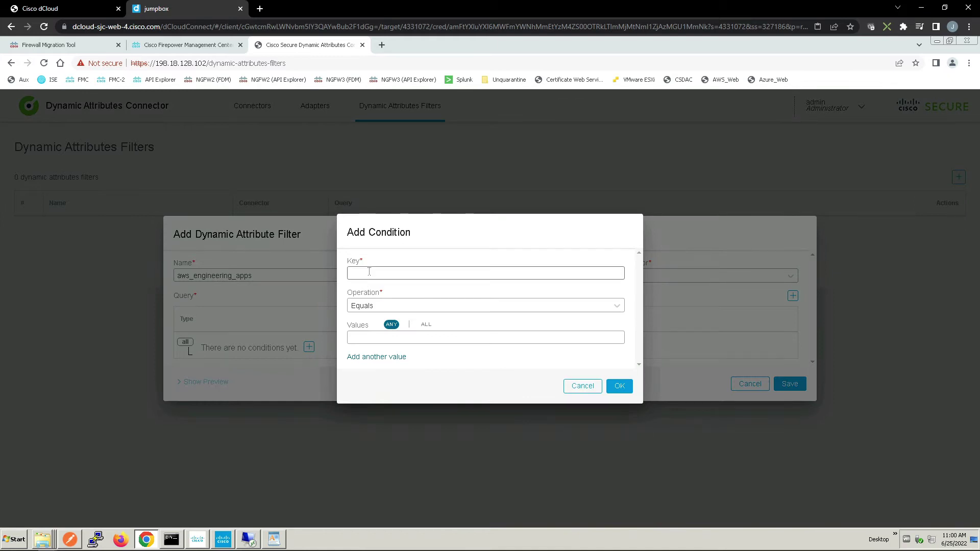
pyautogui.write('Departmen')
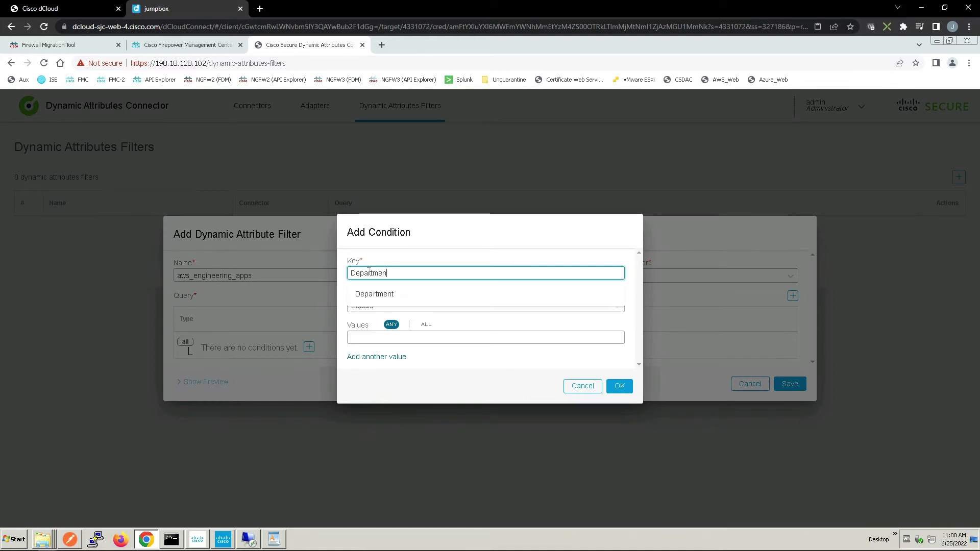
pyautogui.write('t')
pyautogui.click(372, 296)
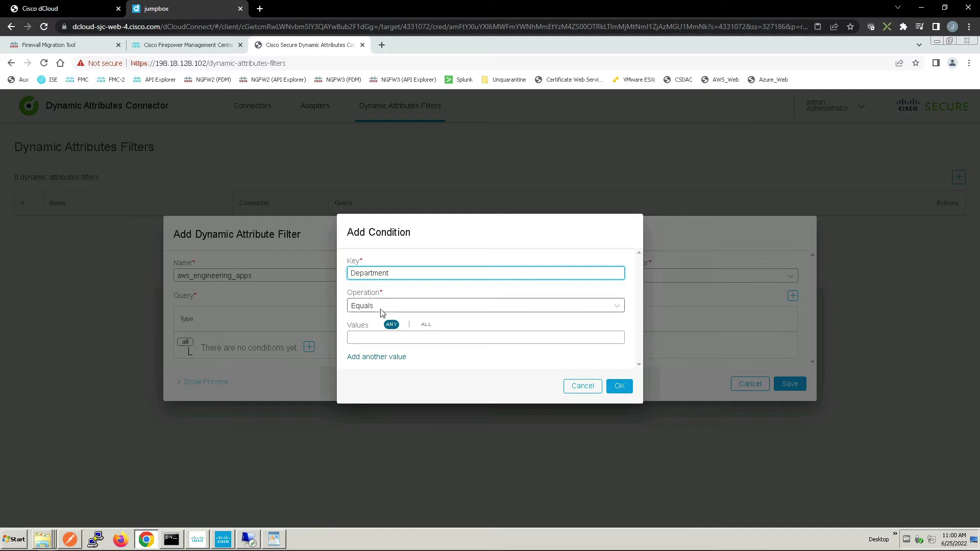
pyautogui.click(382, 338)
pyautogui.click(381, 376)
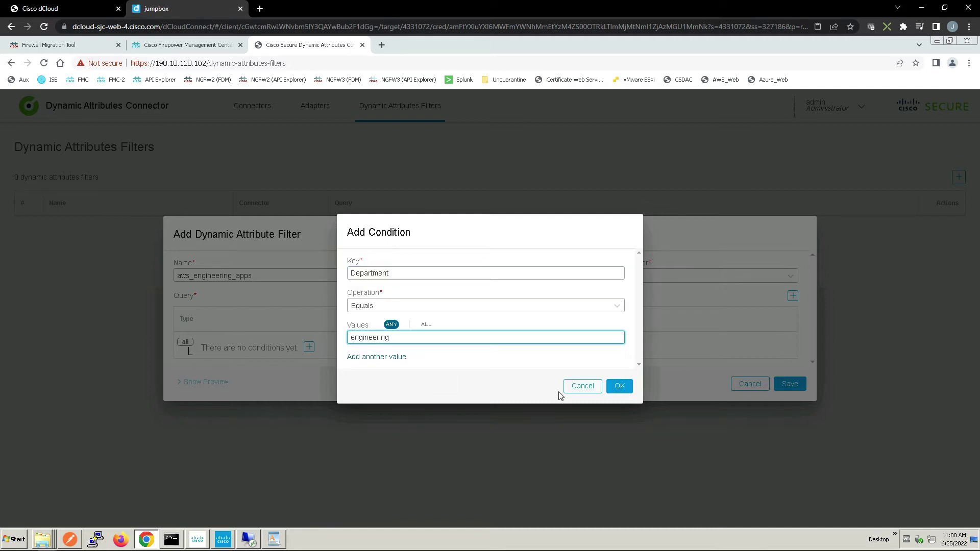
pyautogui.click(621, 390)
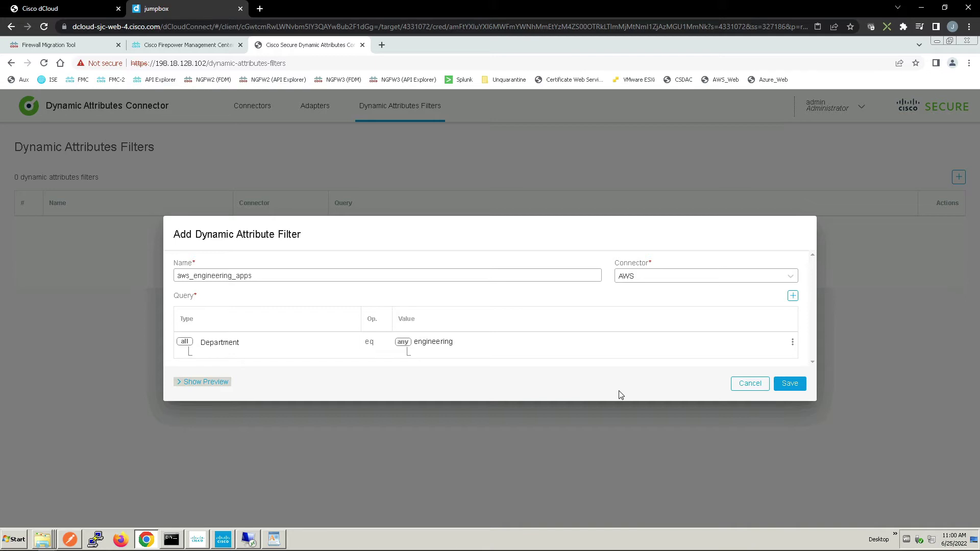
pyautogui.click(180, 383)
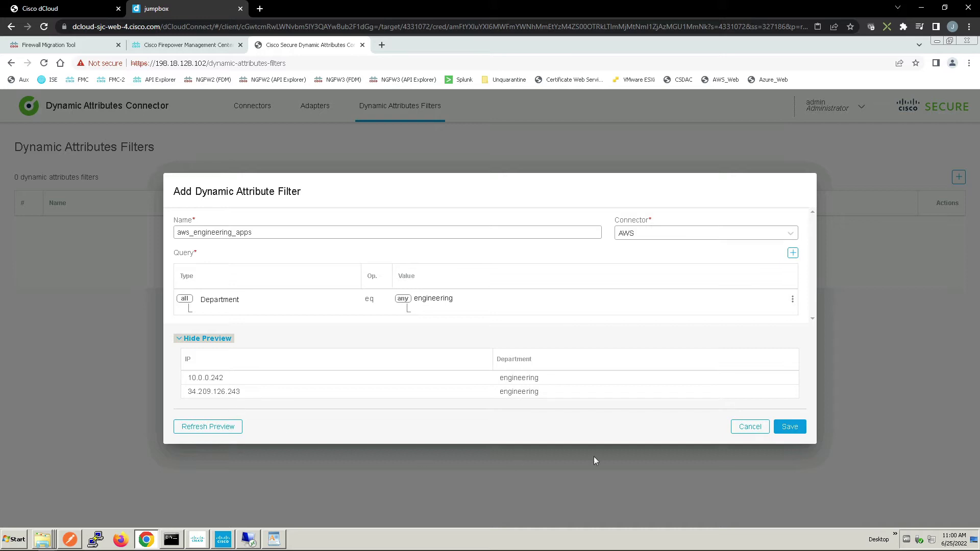
pyautogui.click(789, 427)
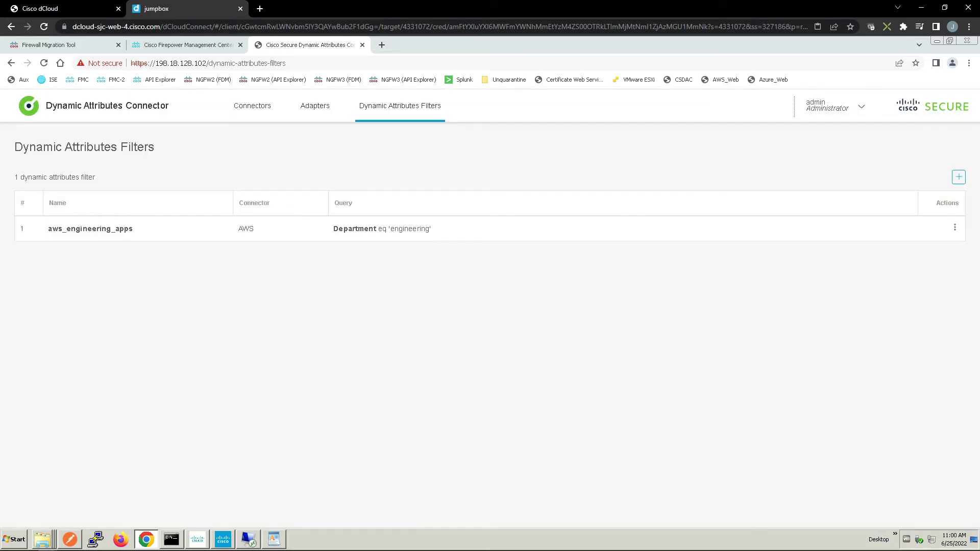
# Create a second filter named vmware_finance_systems using the vCenter connector
pyautogui.click(958, 177)
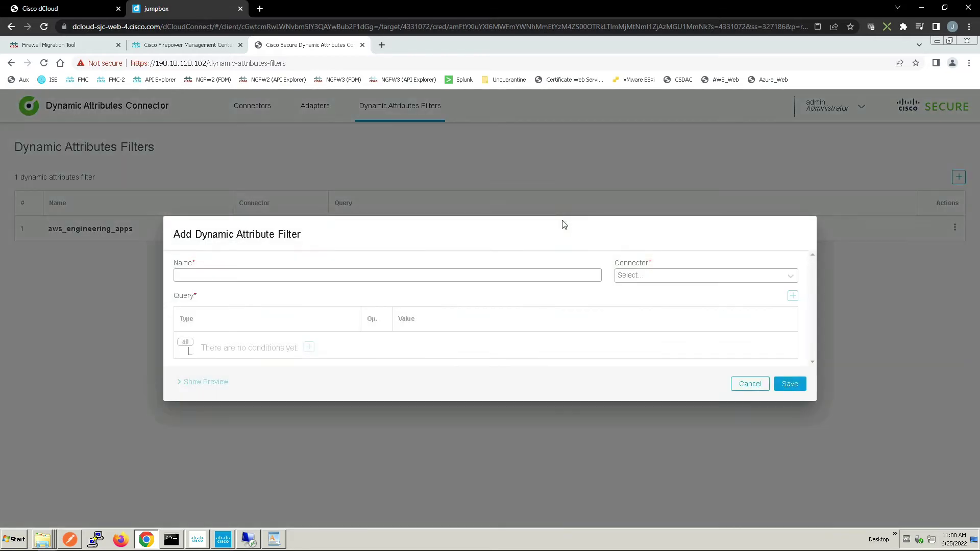
pyautogui.click(283, 276)
pyautogui.write('vmware')
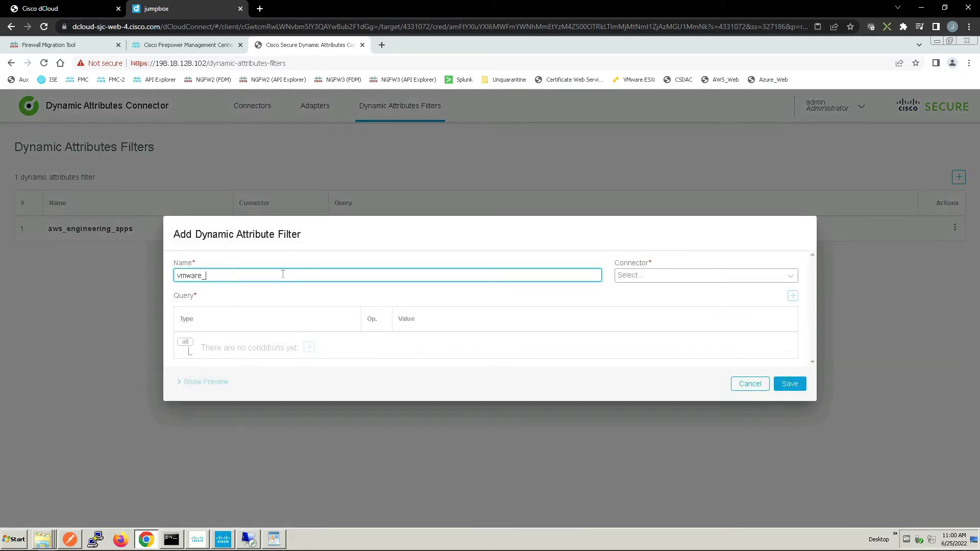
pyautogui.write('_finance_systems')
pyautogui.click(685, 276)
pyautogui.click(633, 326)
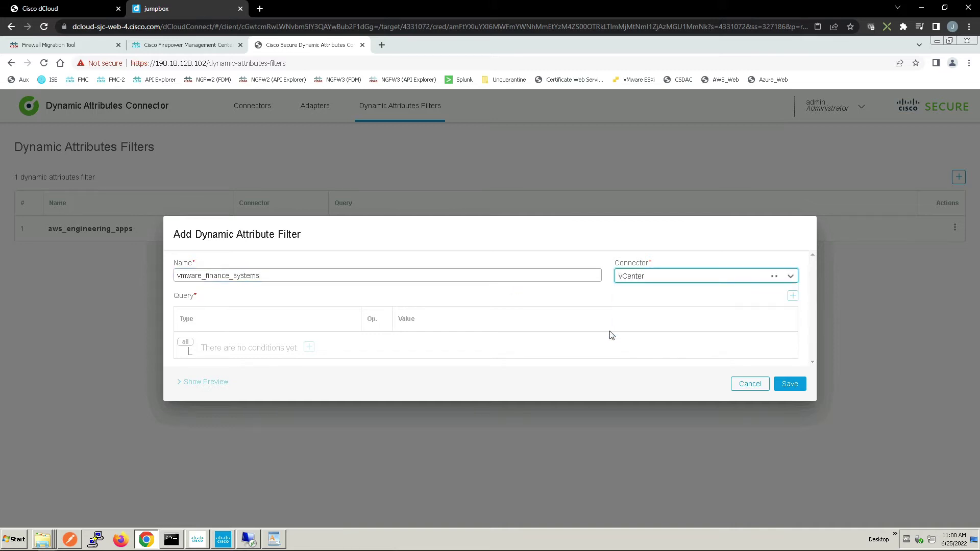
# Add the condition VM-Name equals ubuntu_client, preview the matches, and save the filter
pyautogui.click(308, 347)
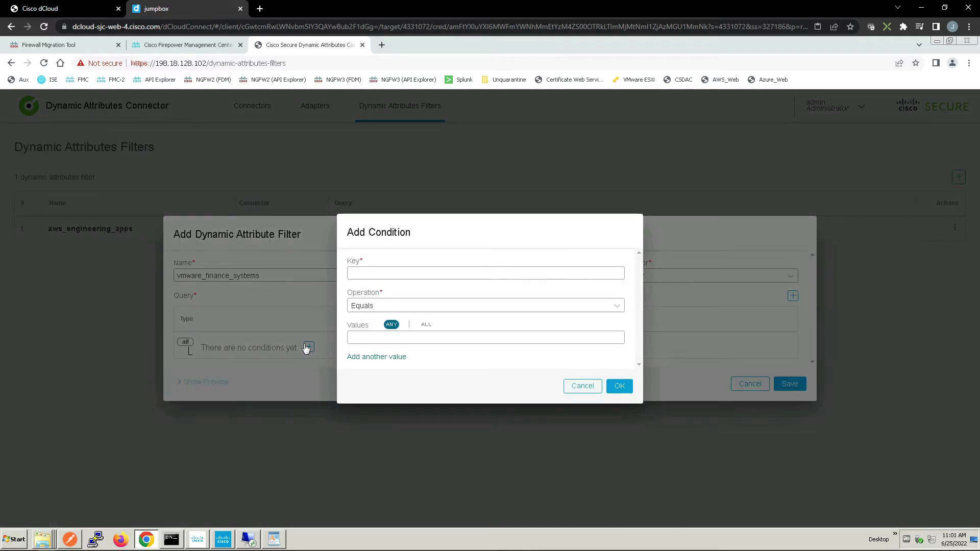
pyautogui.click(364, 274)
pyautogui.write('VM')
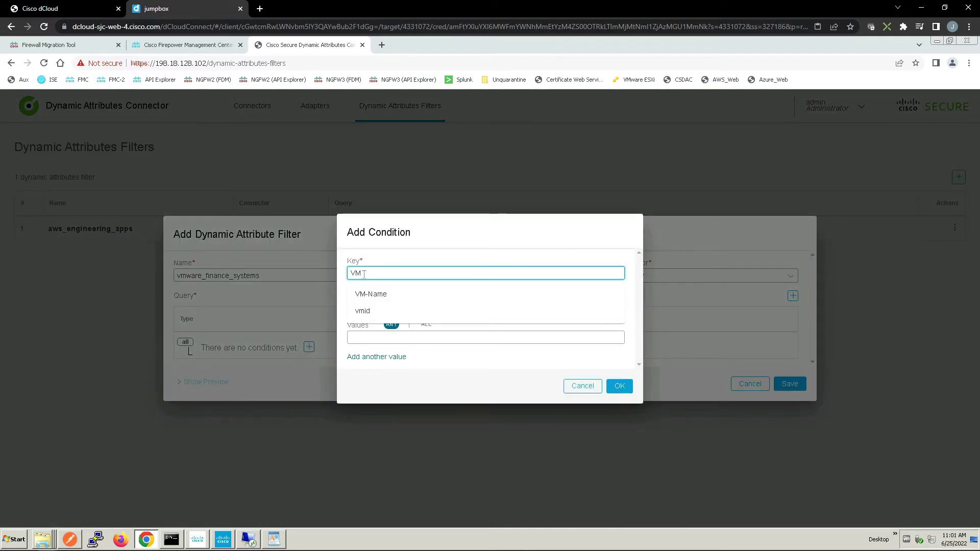
pyautogui.click(390, 295)
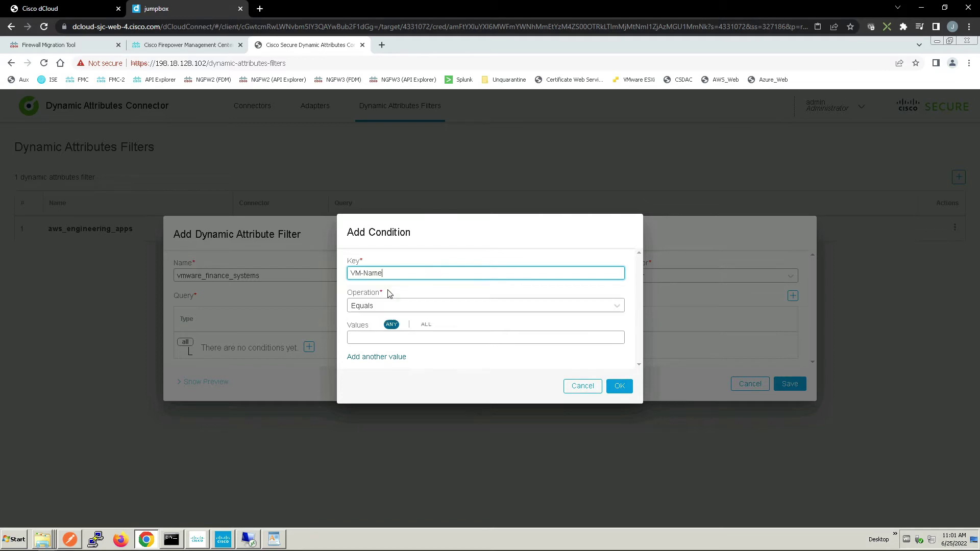
pyautogui.click(376, 338)
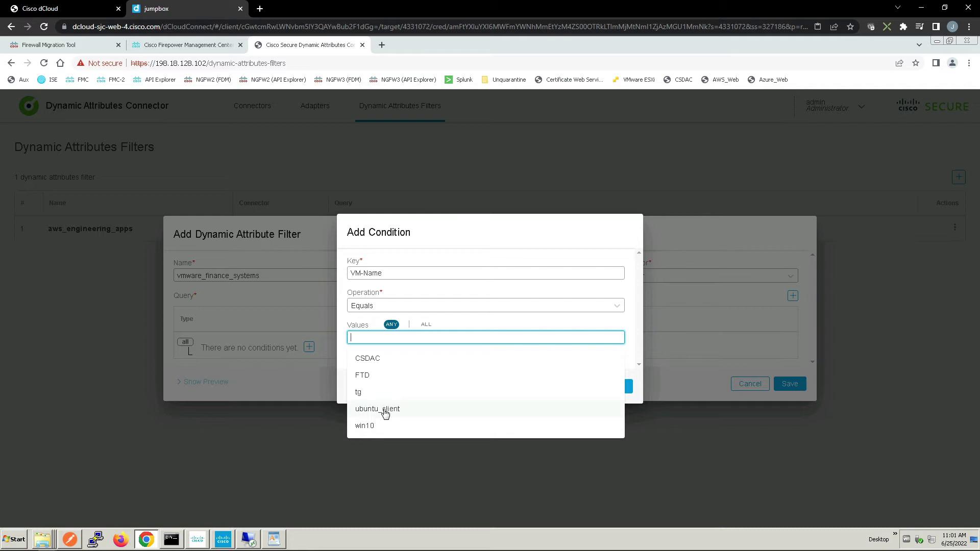
pyautogui.click(383, 409)
pyautogui.click(619, 387)
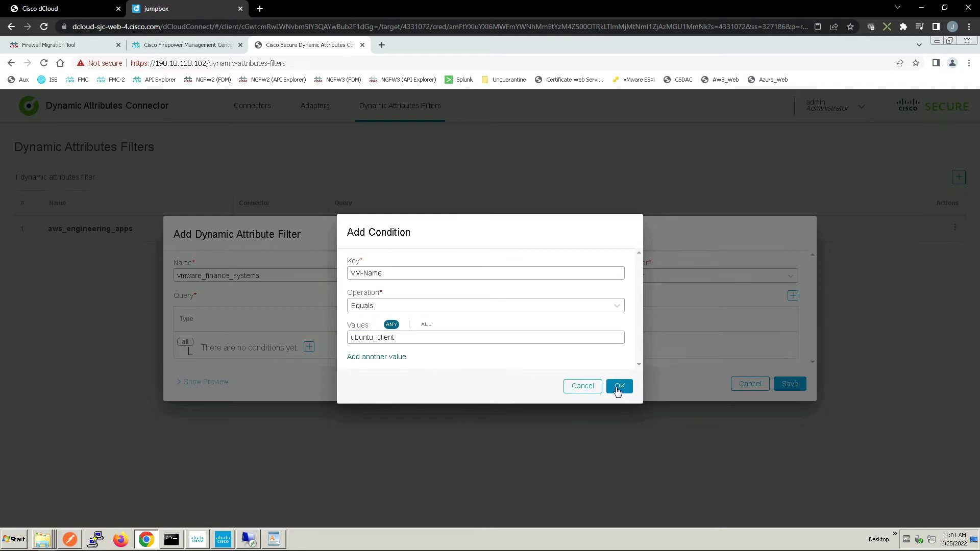
pyautogui.click(225, 383)
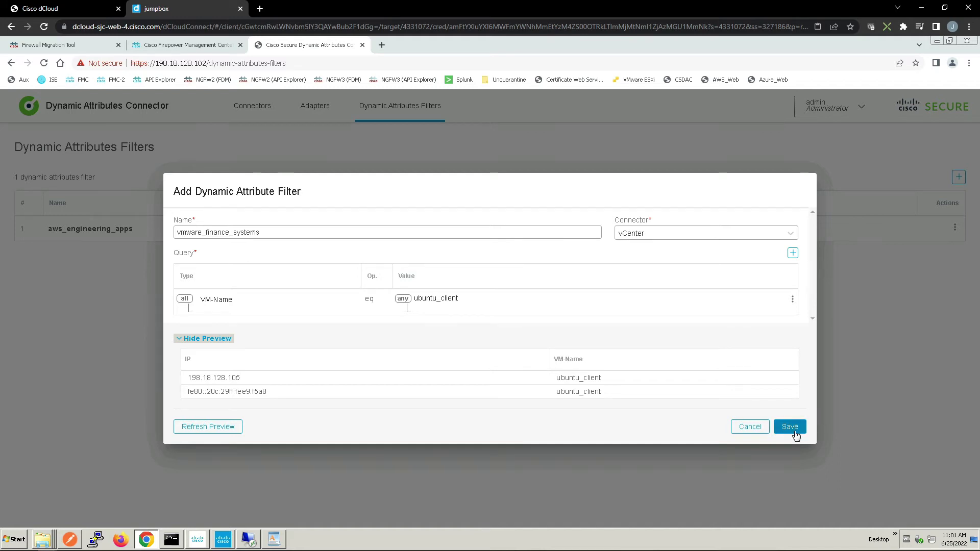
pyautogui.click(792, 430)
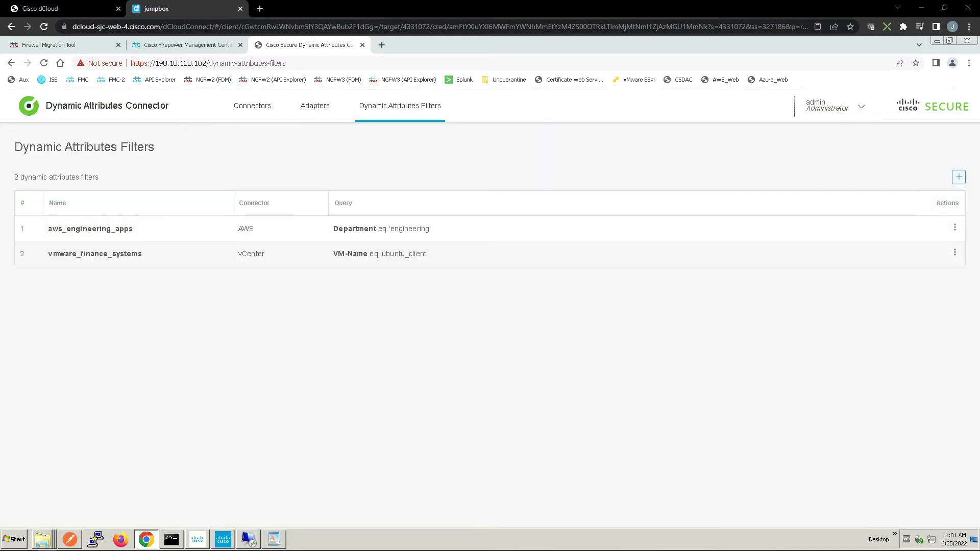
# Download and view the vmware_finance_systems dynamic object's IP mappings
pyautogui.hotkey('ctrl', 'shift', 'Tab')
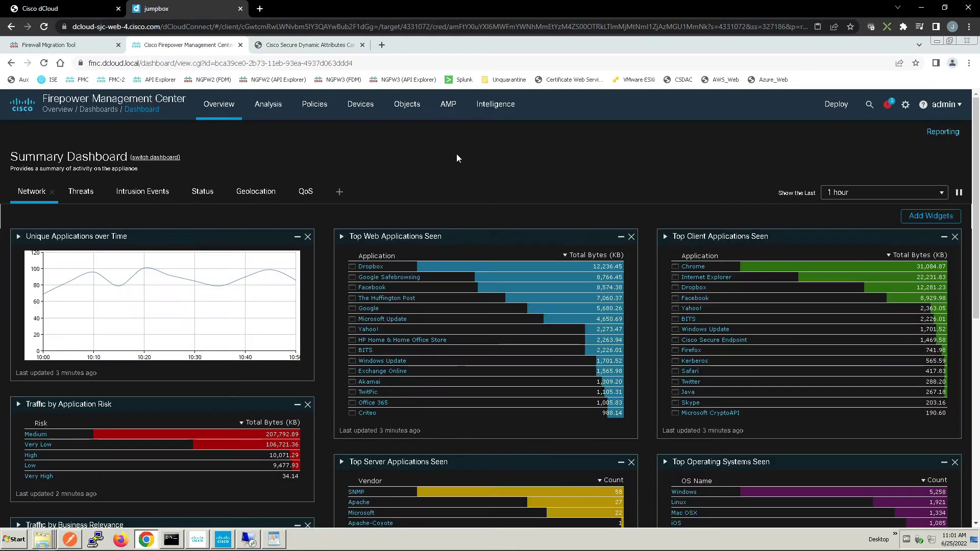
pyautogui.moveTo(407, 105)
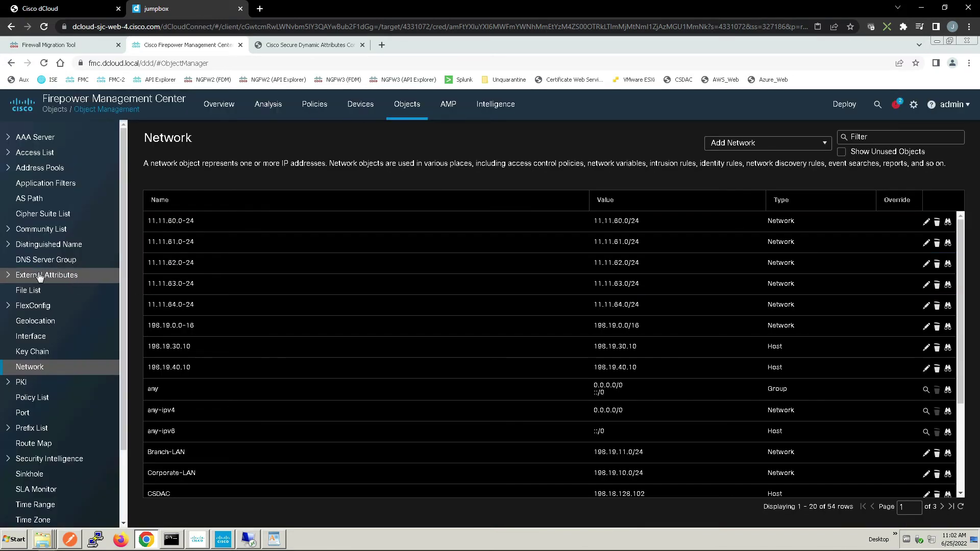
pyautogui.click(47, 275)
pyautogui.click(48, 291)
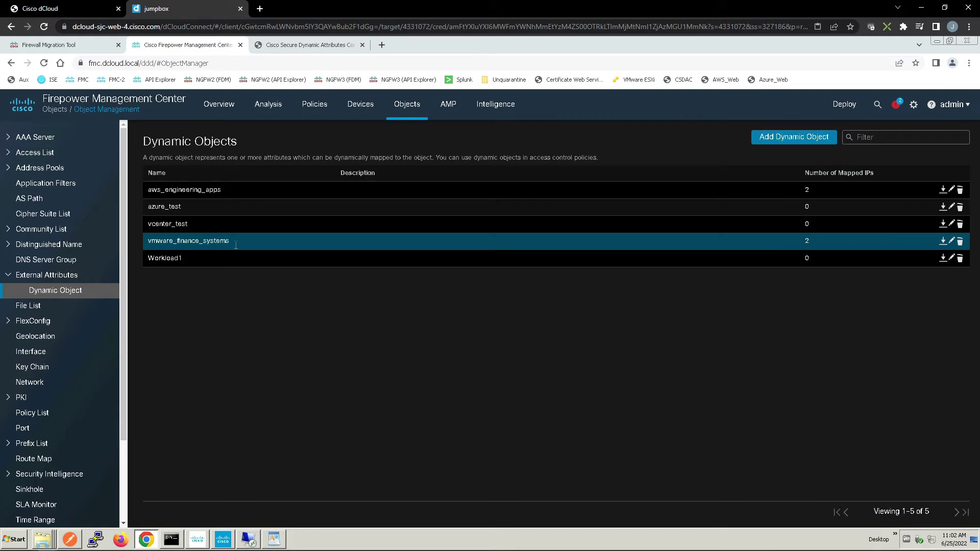
pyautogui.click(944, 242)
pyautogui.click(110, 517)
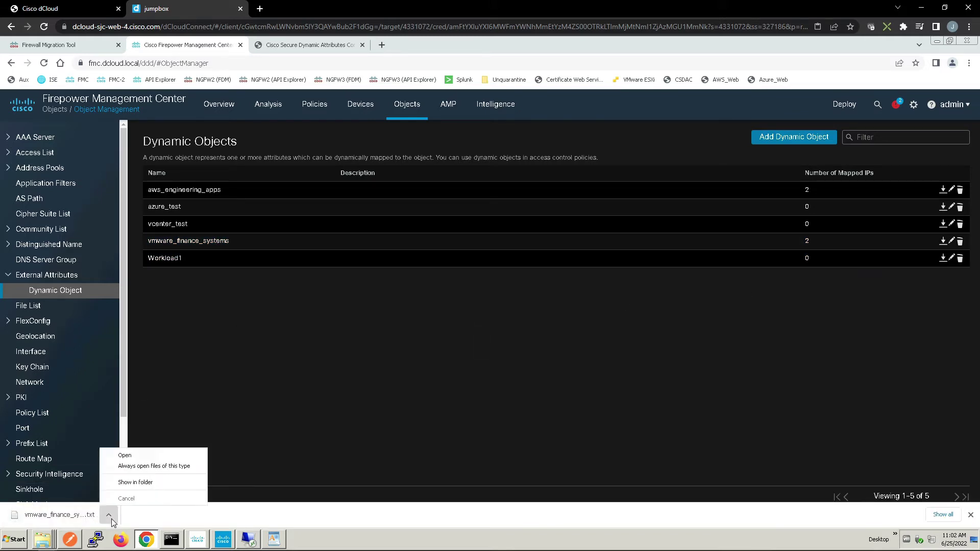
pyautogui.click(128, 456)
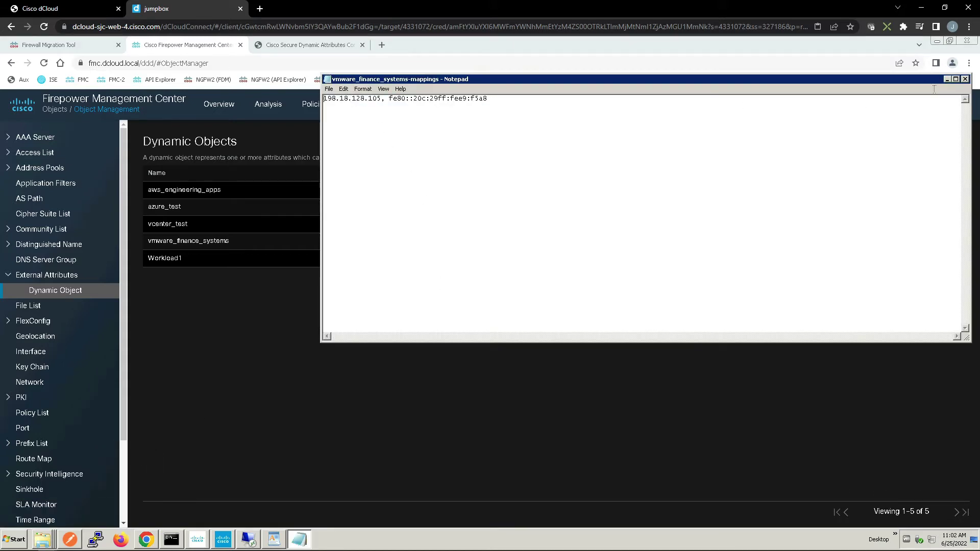
pyautogui.click(965, 79)
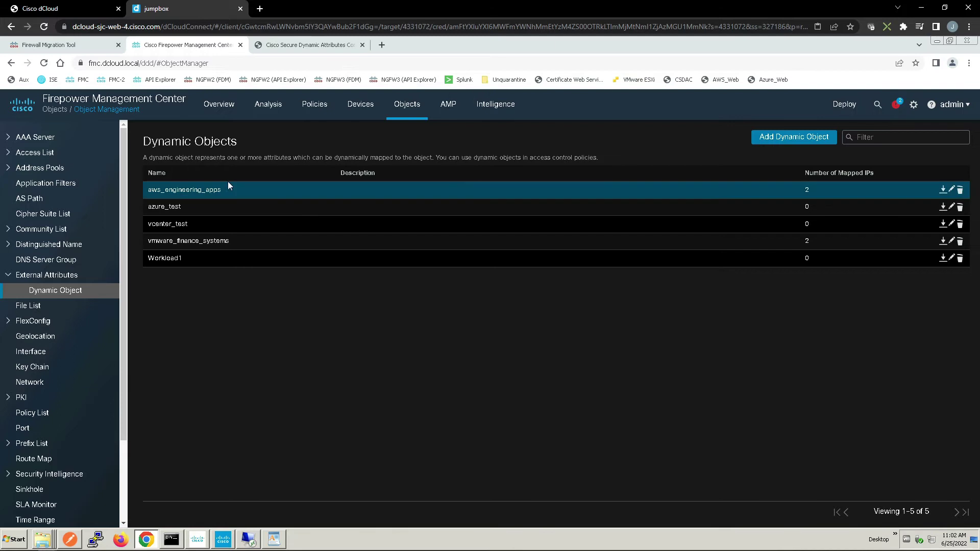
# Download and view the aws_engineering_apps dynamic object's IP mappings
pyautogui.click(943, 190)
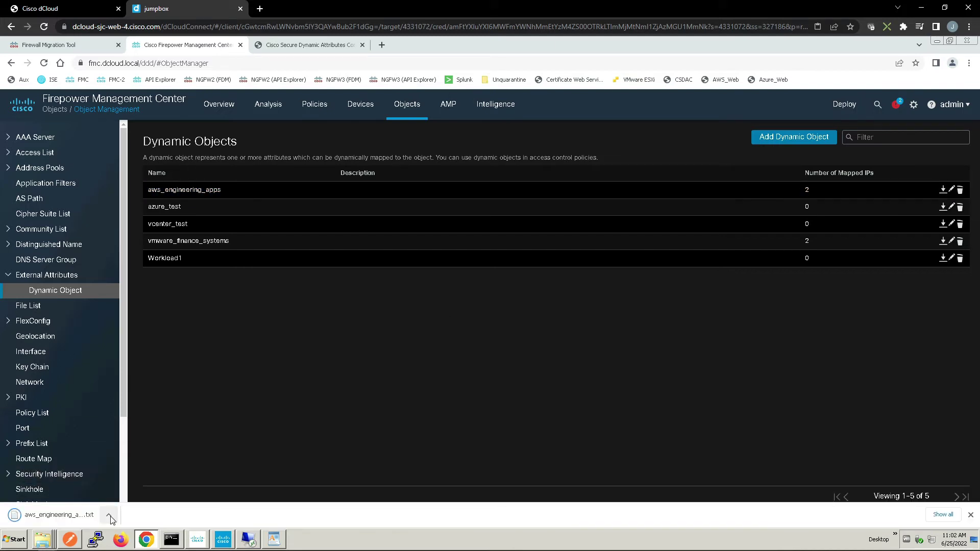
pyautogui.click(110, 516)
pyautogui.click(135, 456)
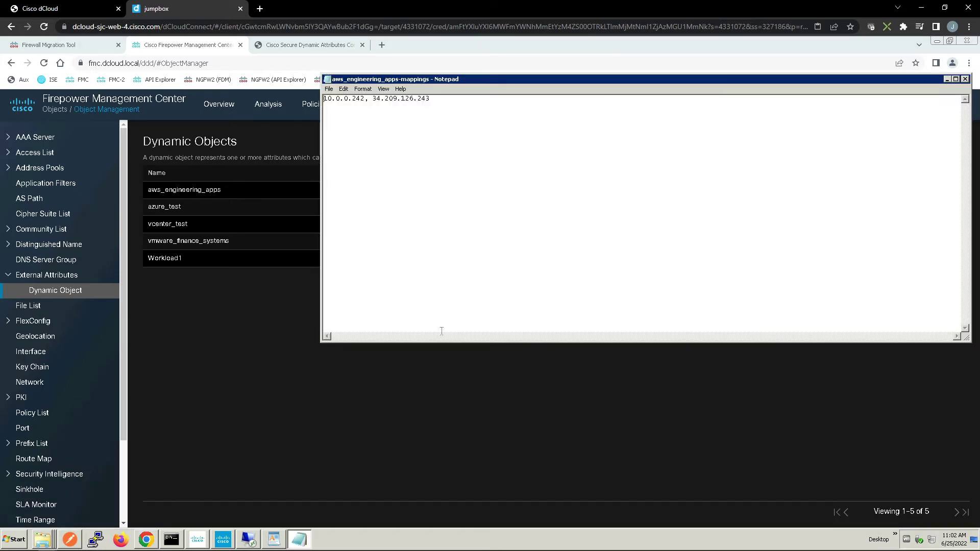
pyautogui.click(965, 80)
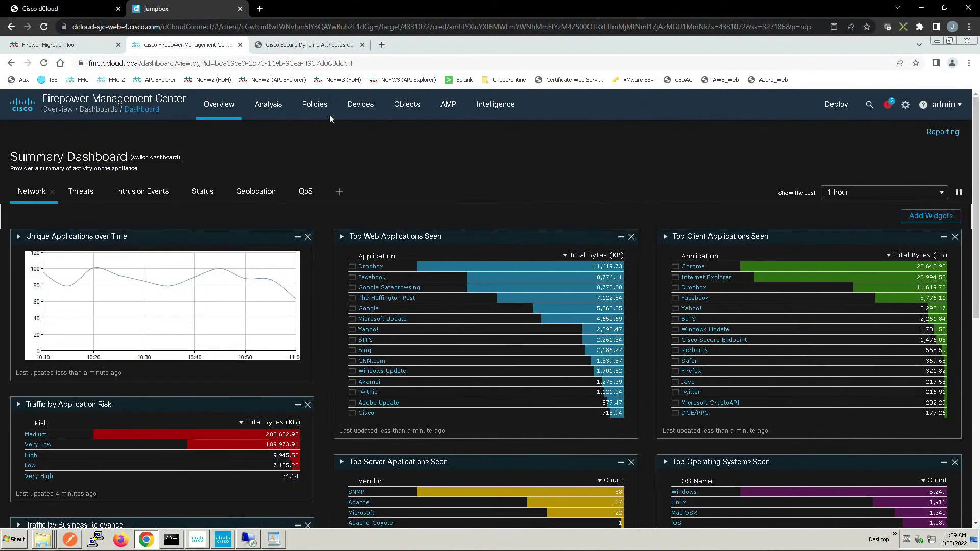
# Start a new Base_Policy rule named Finance Systems, placed above rule 1
pyautogui.moveTo(320, 112)
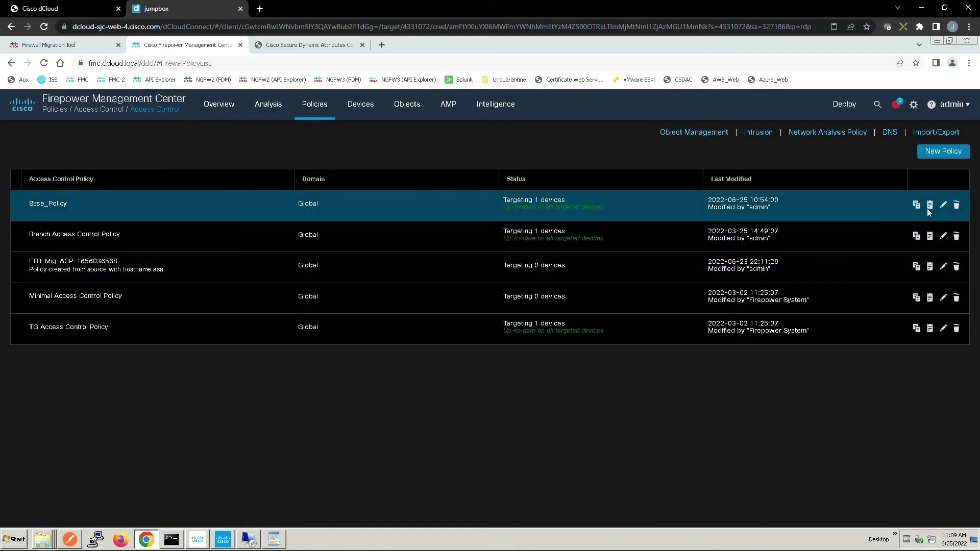
pyautogui.click(943, 207)
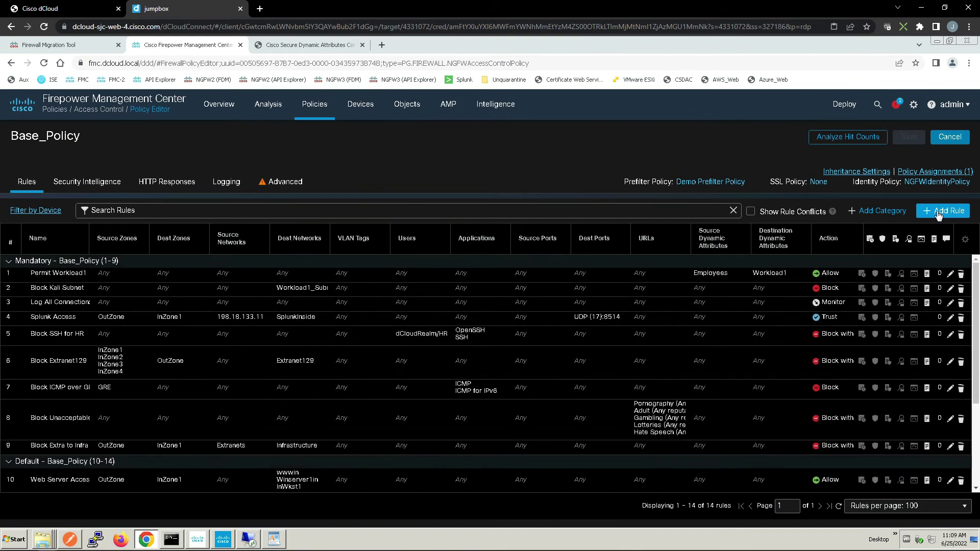
pyautogui.click(938, 214)
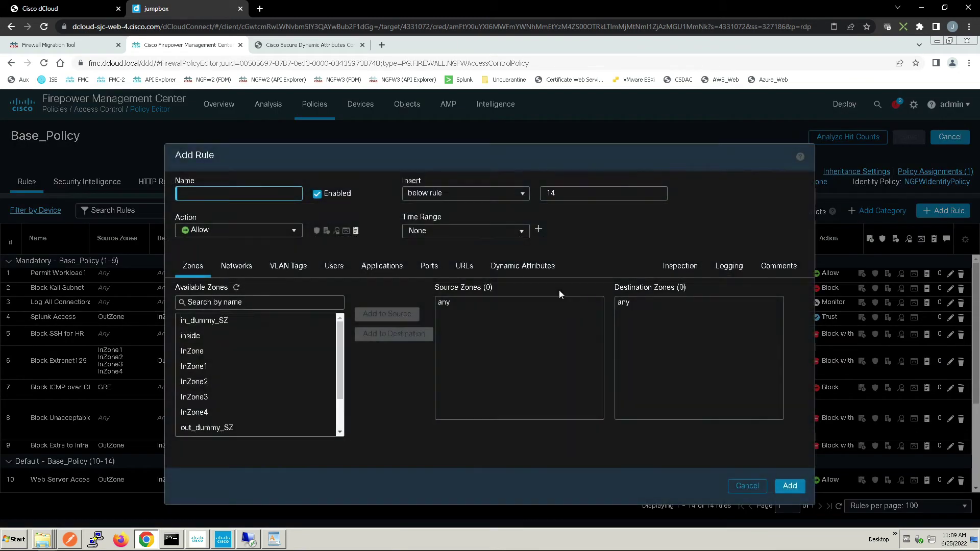
pyautogui.write('Finance Systems')
pyautogui.click(523, 198)
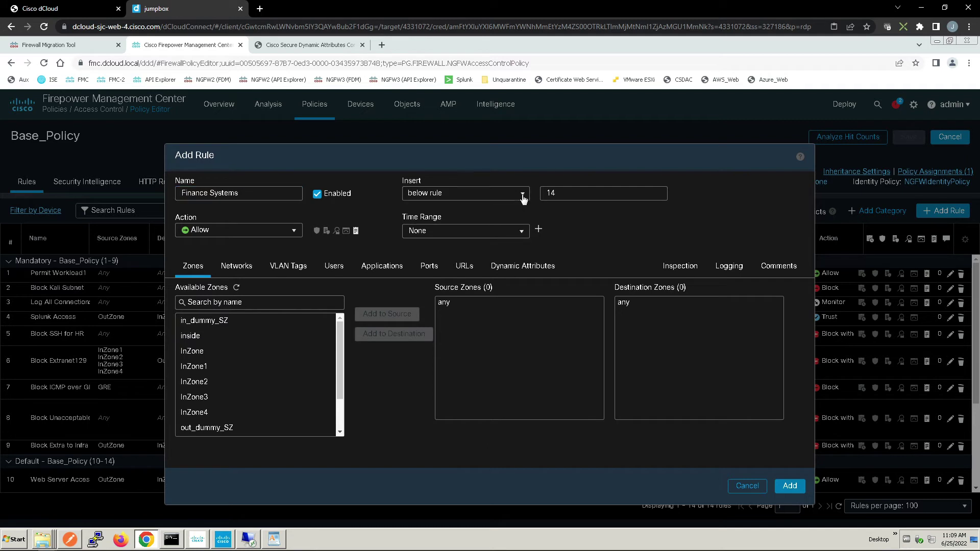
pyautogui.click(424, 230)
pyautogui.click(577, 194)
# Add 198.19.10.36 as the rule's source network
pyautogui.click(230, 269)
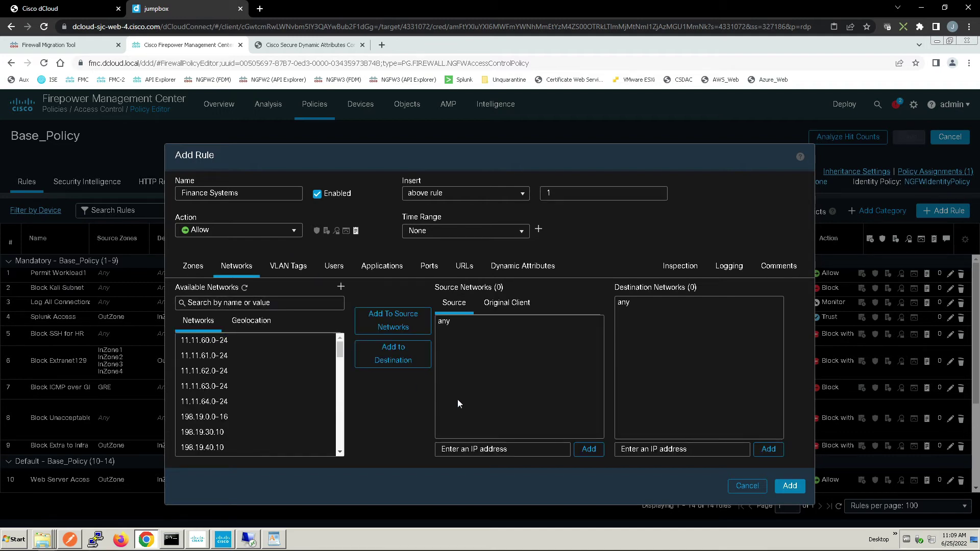
pyautogui.click(506, 450)
pyautogui.click(506, 450)
pyautogui.write('198.')
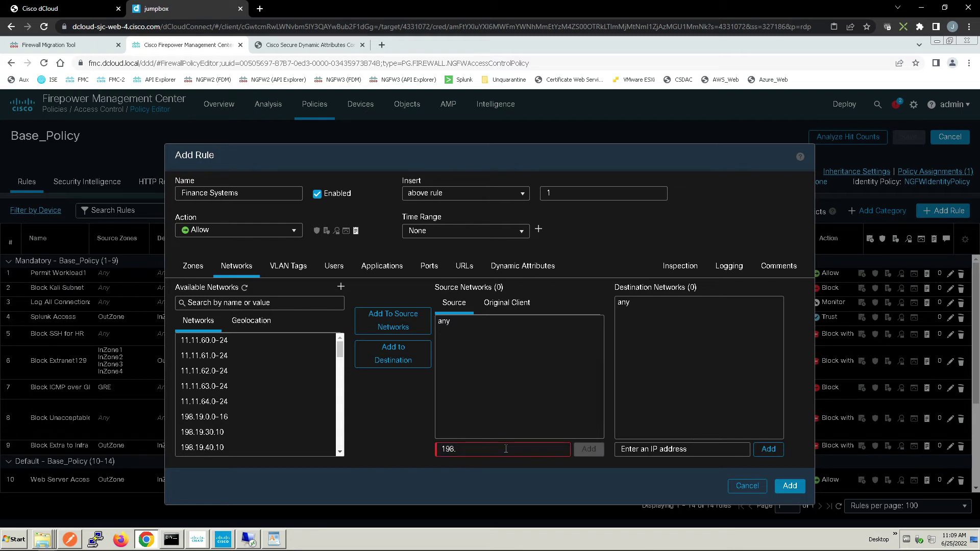
pyautogui.write('19.10.36')
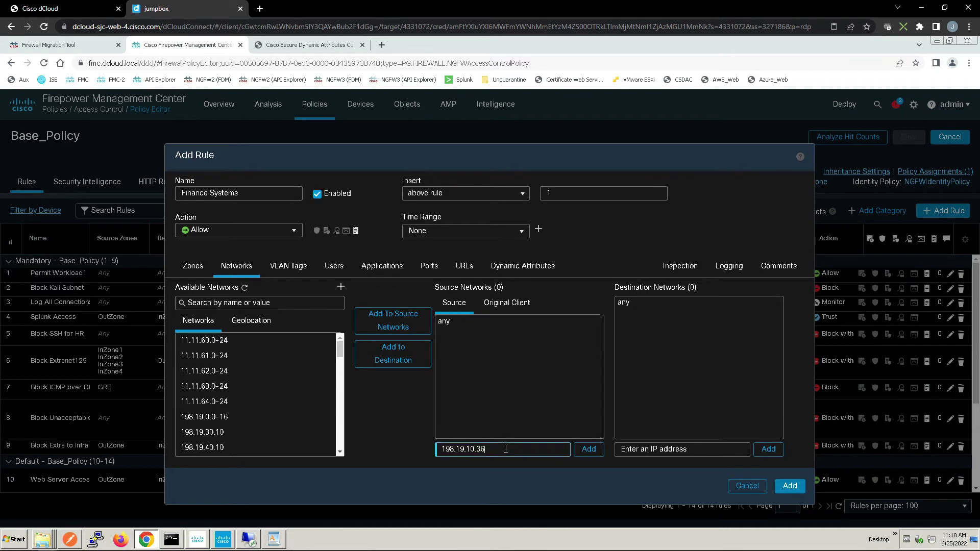
pyautogui.click(588, 449)
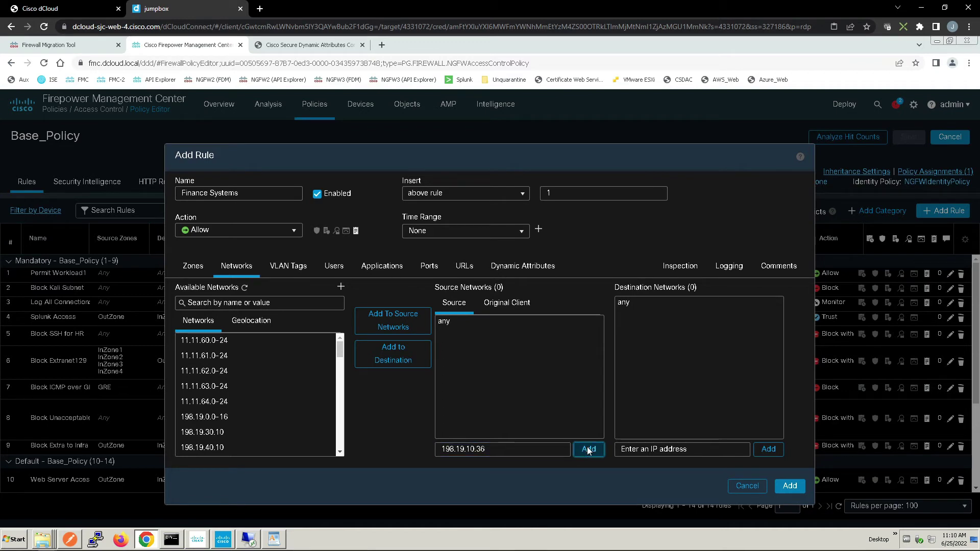
# Set destination dynamic object vmware_finance_systems, log at end of connection, and add the rule
pyautogui.click(545, 272)
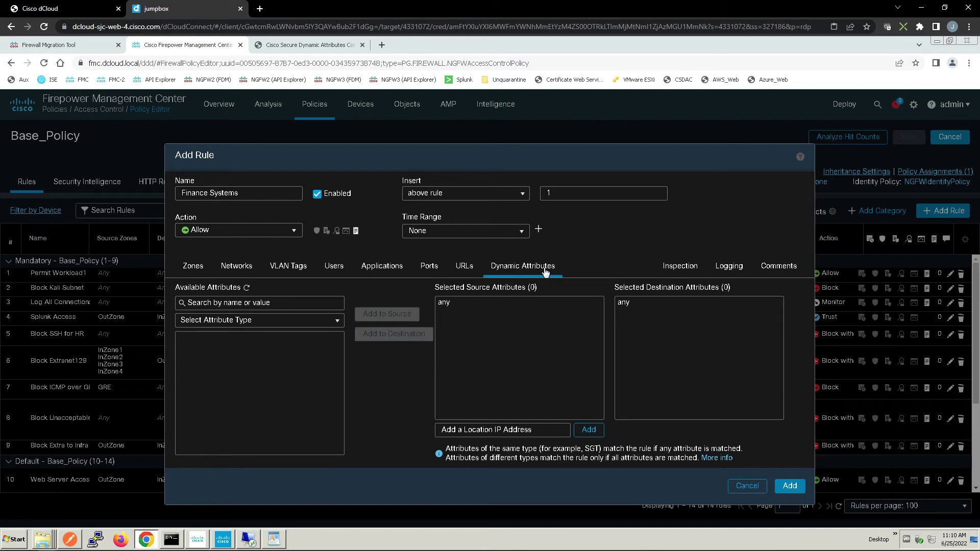
pyautogui.click(304, 321)
pyautogui.click(245, 352)
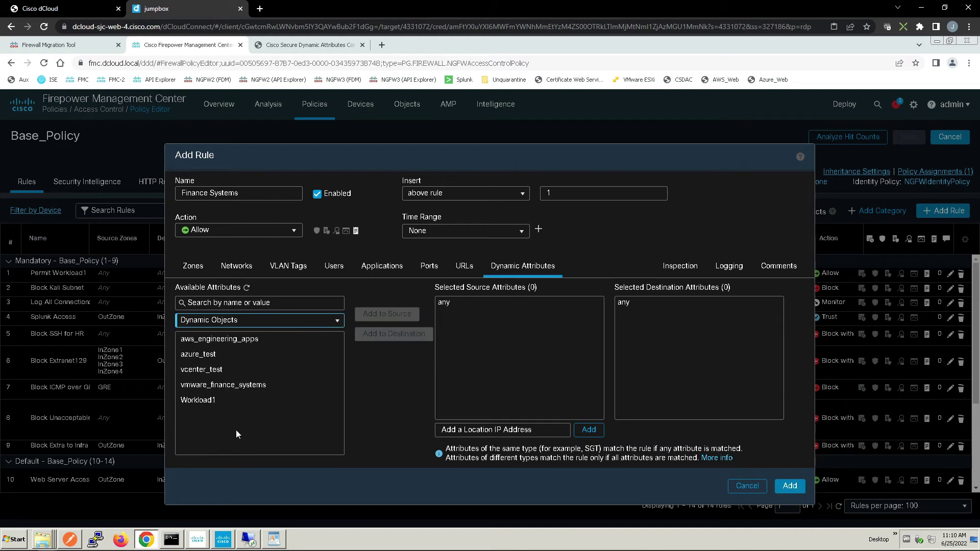
pyautogui.click(240, 388)
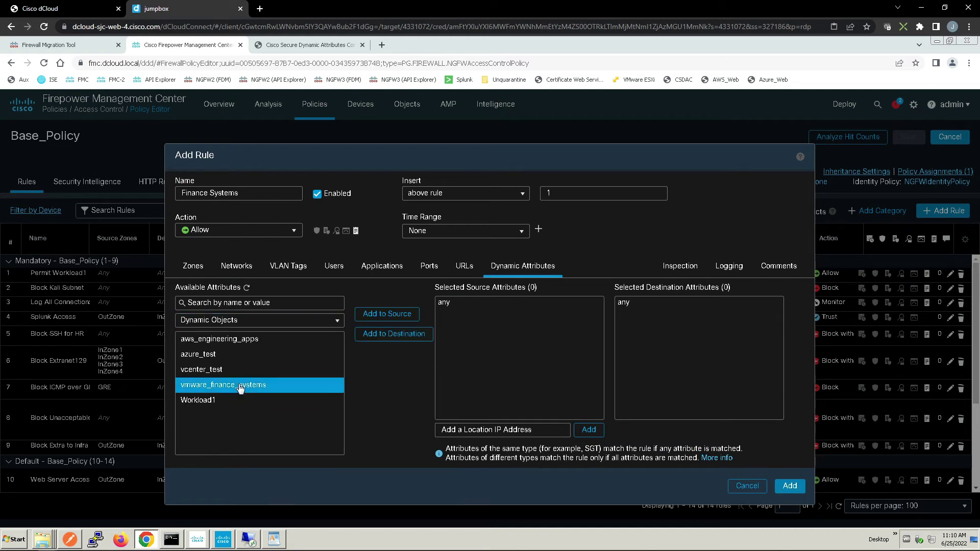
pyautogui.click(397, 335)
pyautogui.click(729, 267)
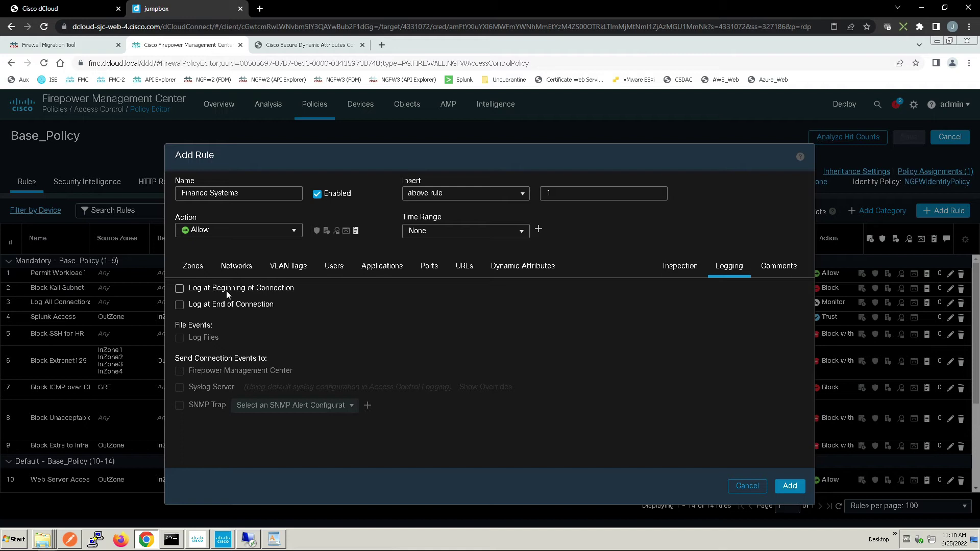
pyautogui.click(194, 305)
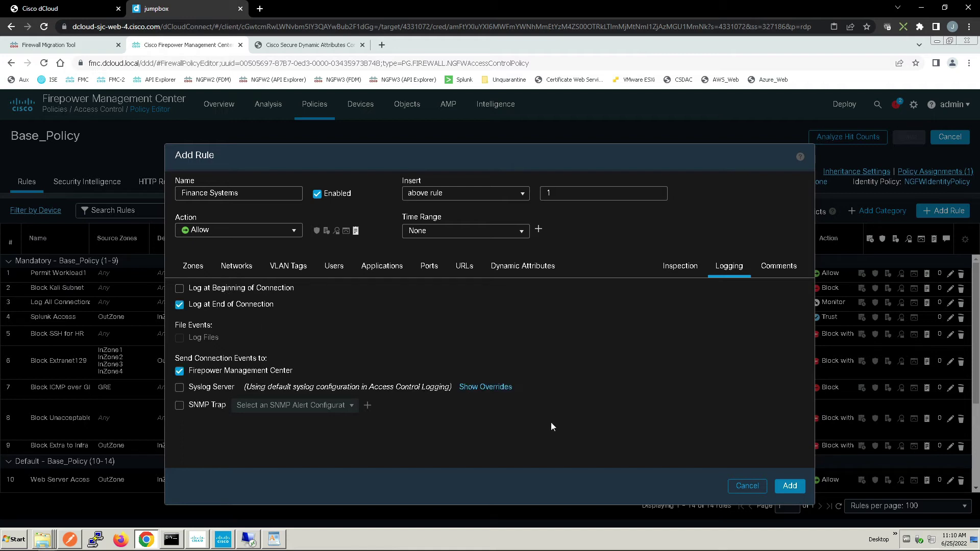
pyautogui.click(790, 486)
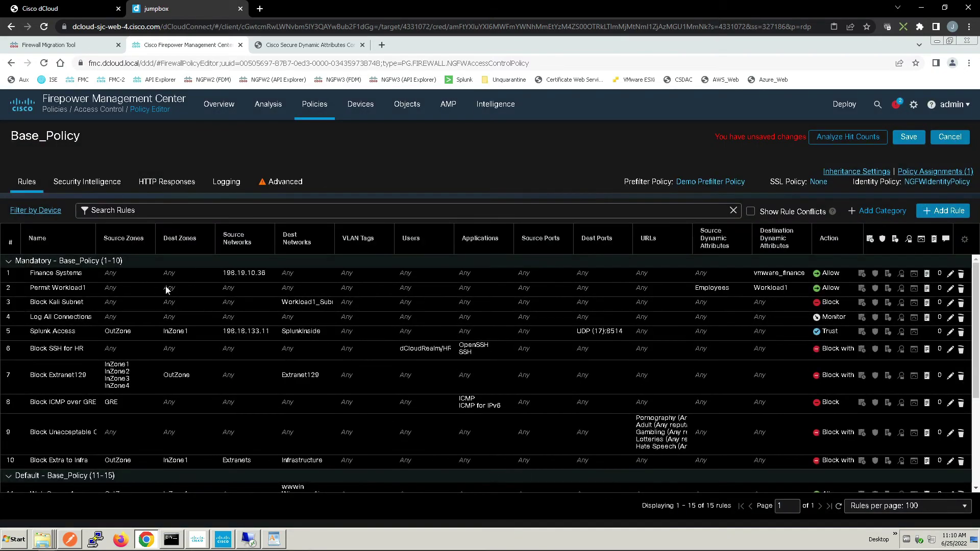
# Start a new rule named Engineering Apps with insert position 1
pyautogui.click(947, 212)
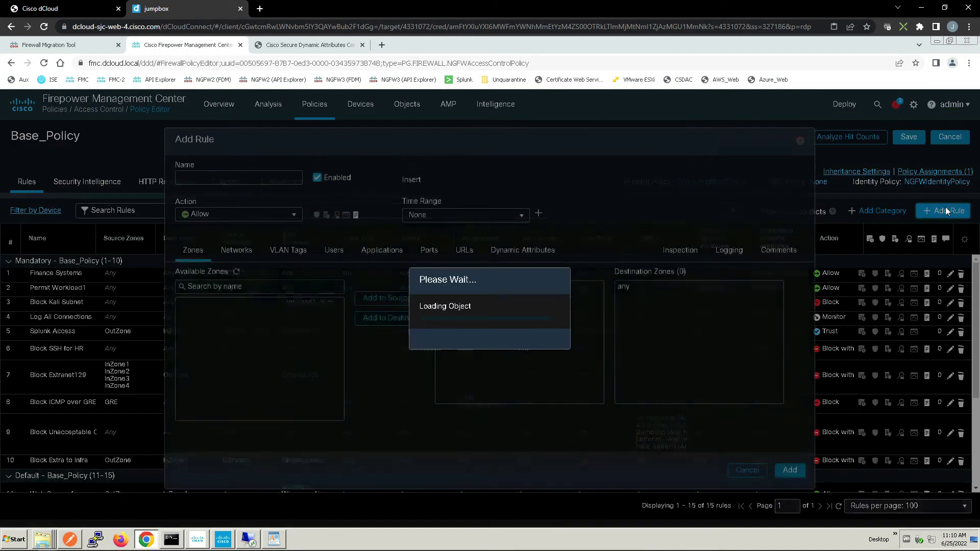
pyautogui.write('E')
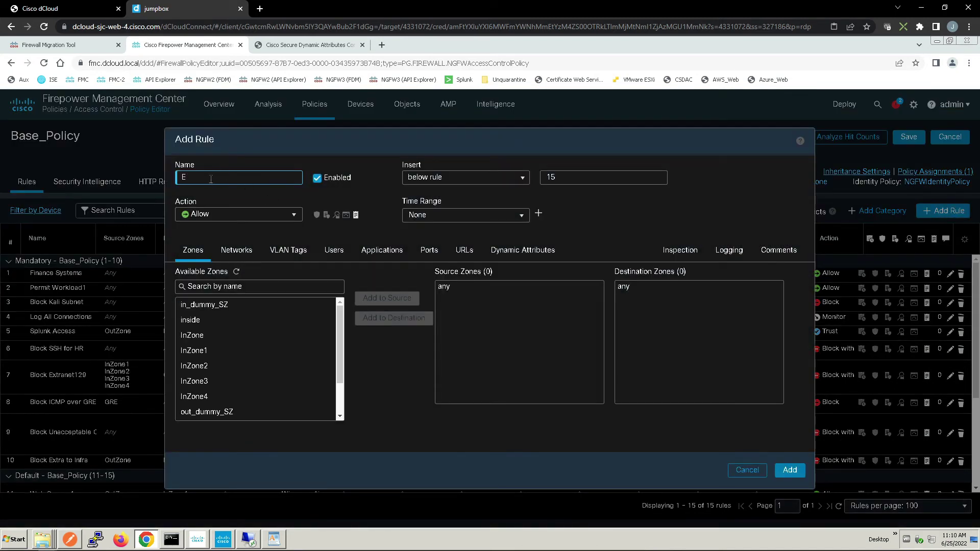
pyautogui.write('ngineering Apps')
pyautogui.click(558, 177)
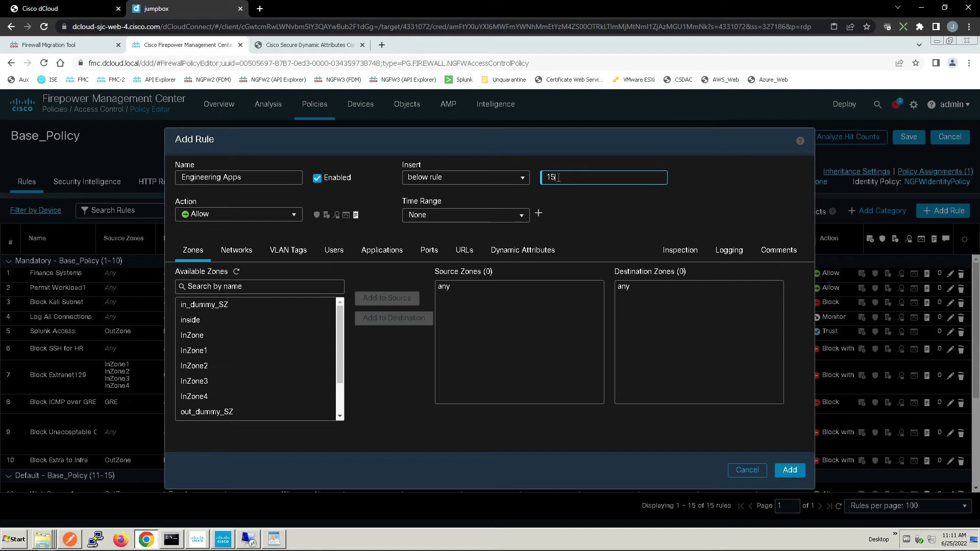
pyautogui.write('1')
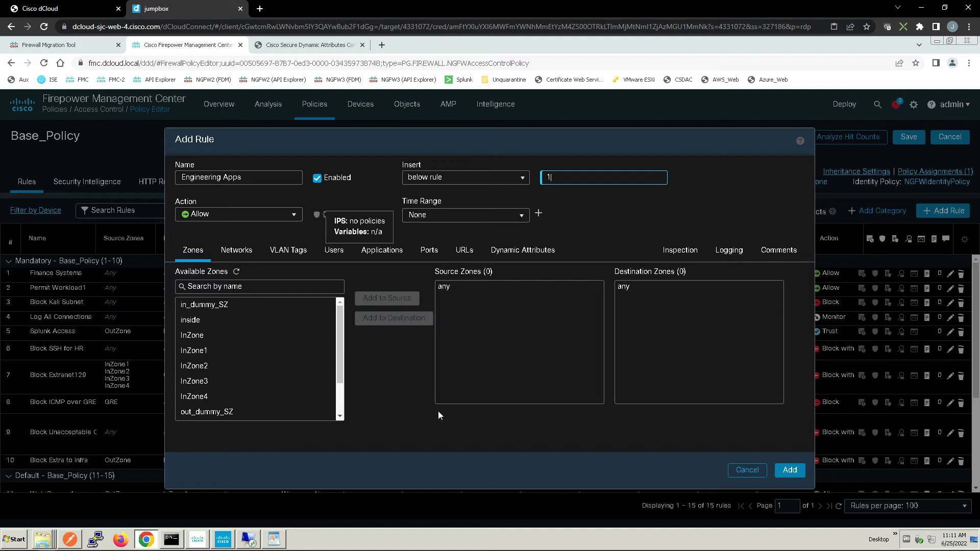
# Add 198.19.10.35 as the rule's source network
pyautogui.click(237, 251)
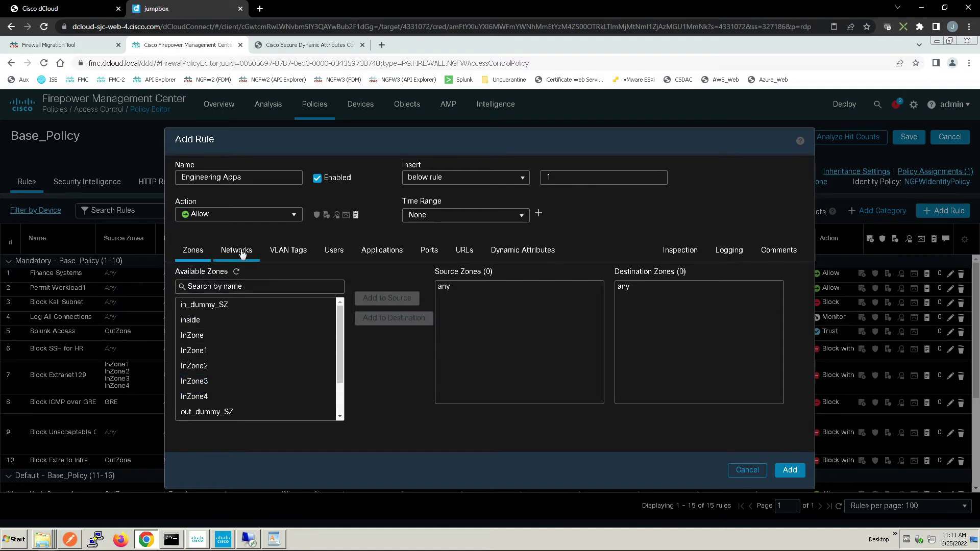
pyautogui.click(485, 434)
pyautogui.write('198.19.10.35')
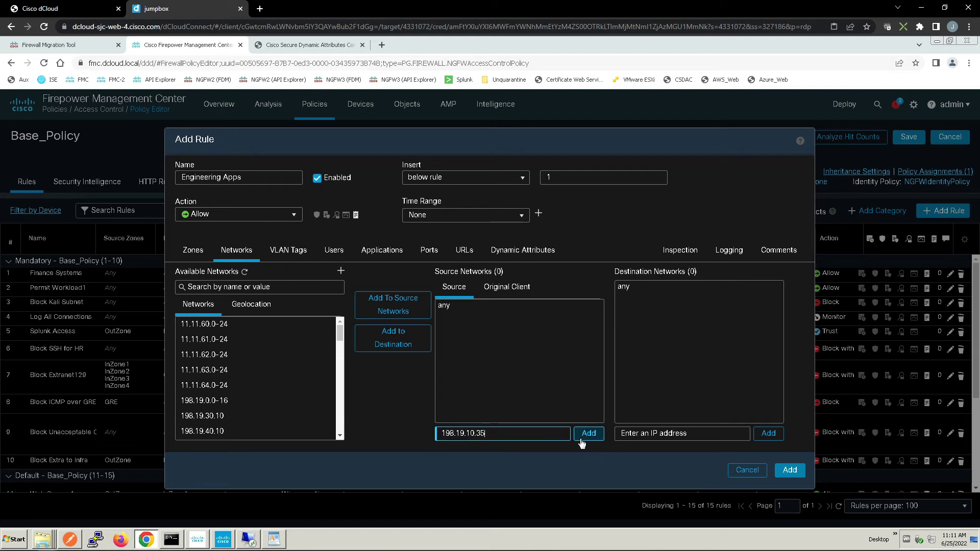
pyautogui.click(585, 434)
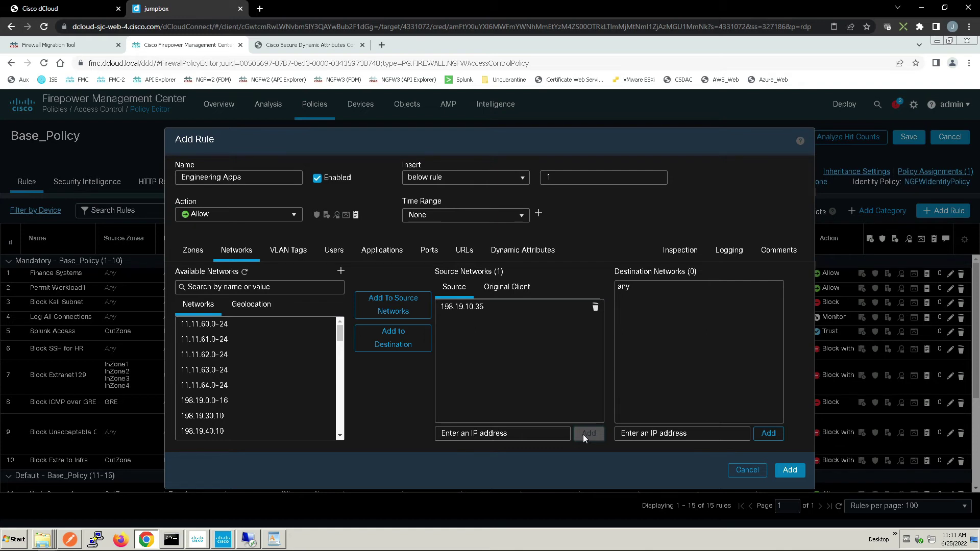
# Set destination dynamic object aws_engineering_apps, log at end of connection, and add the rule
pyautogui.click(510, 251)
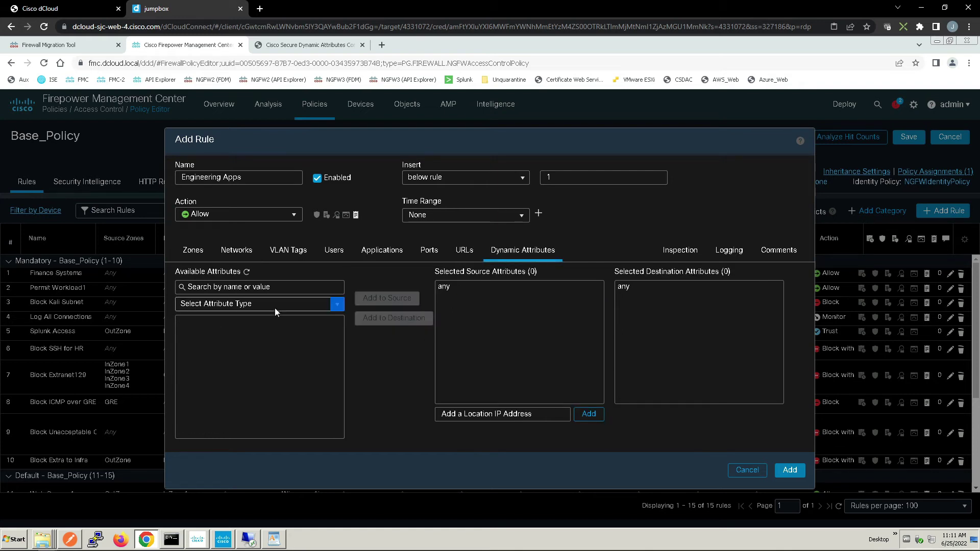
pyautogui.click(275, 306)
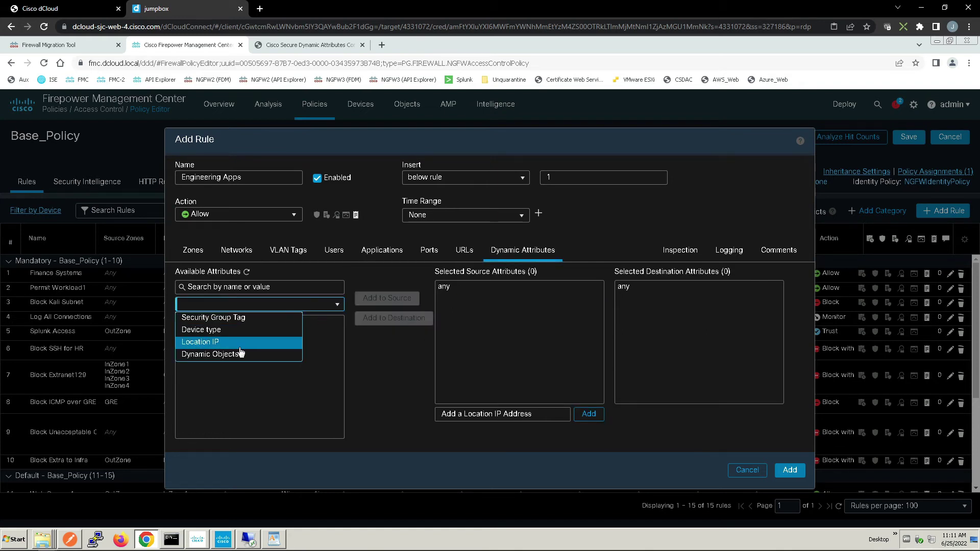
pyautogui.click(235, 355)
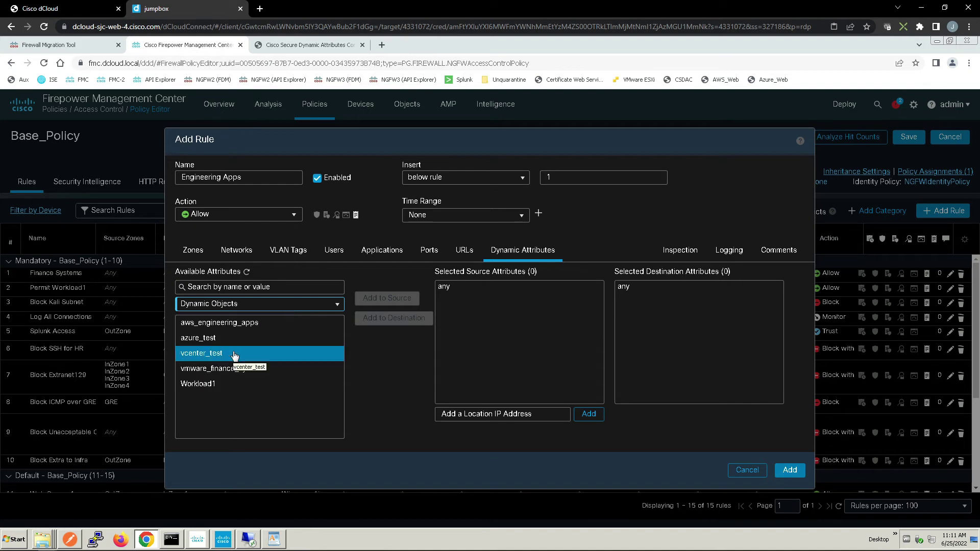
pyautogui.click(247, 323)
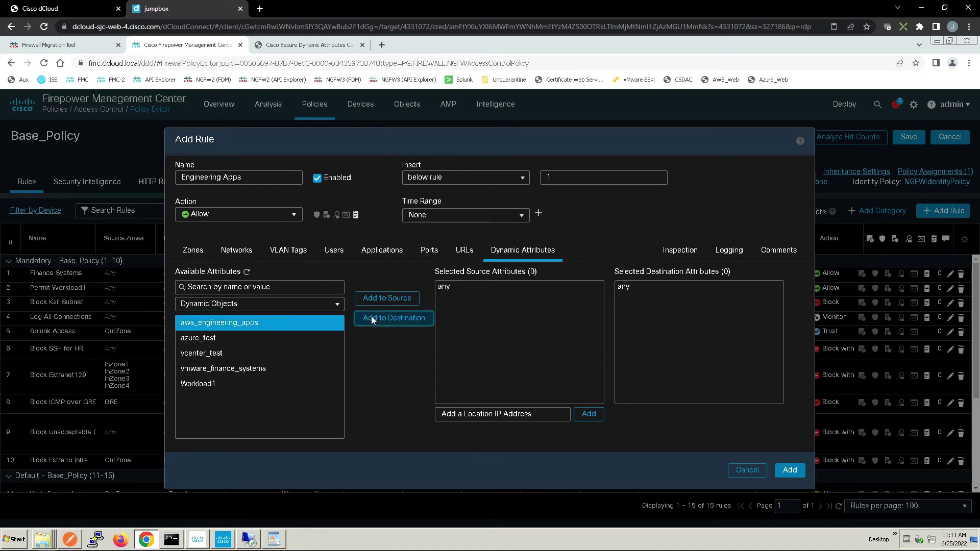
pyautogui.click(372, 318)
pyautogui.click(732, 254)
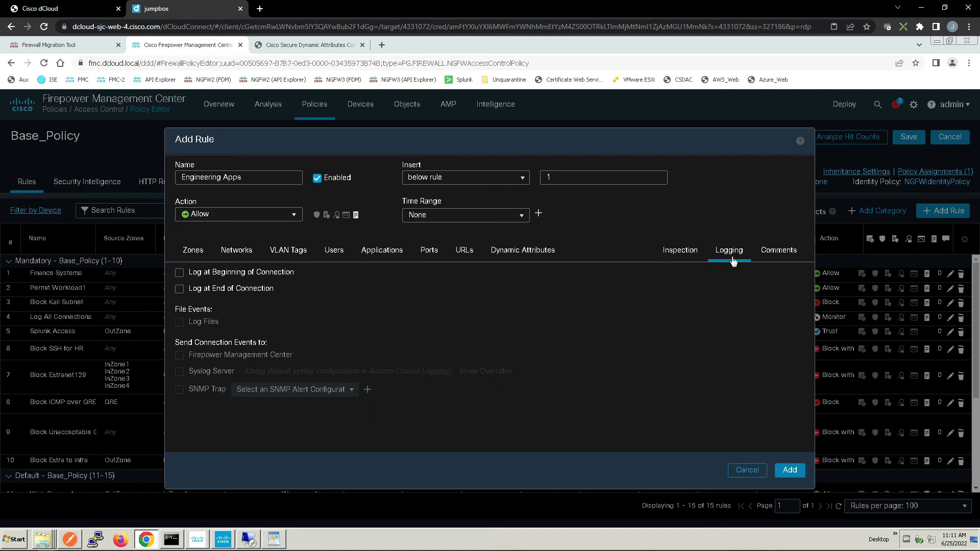
pyautogui.click(230, 289)
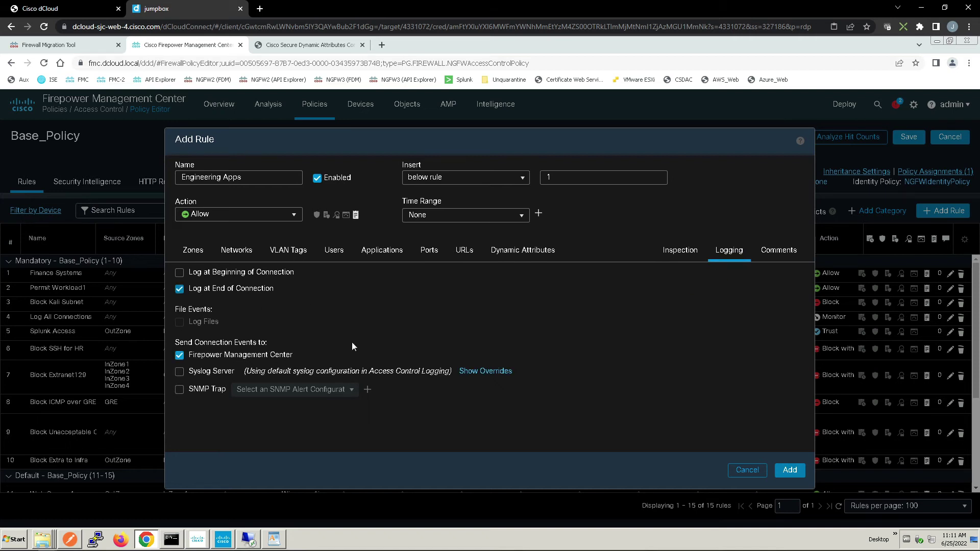
pyautogui.click(789, 470)
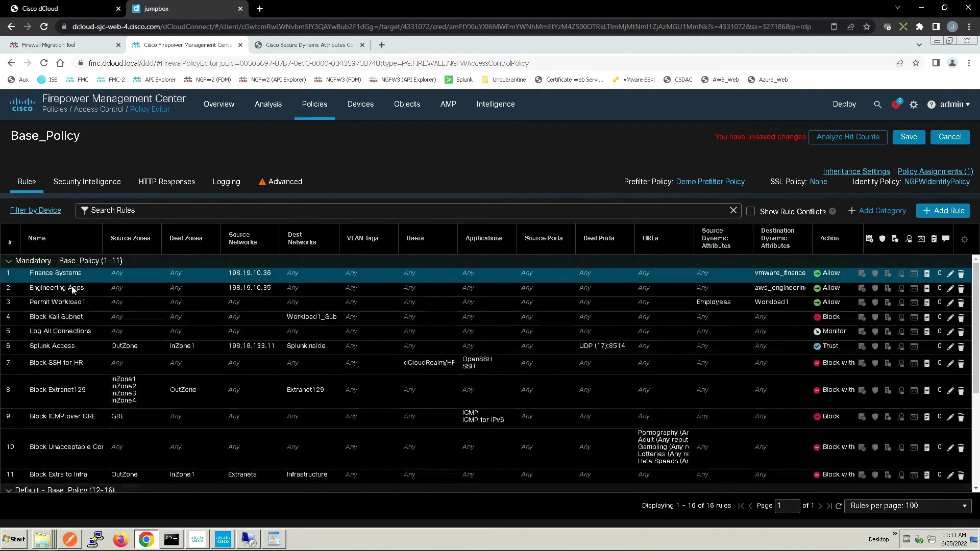
pyautogui.click(82, 287)
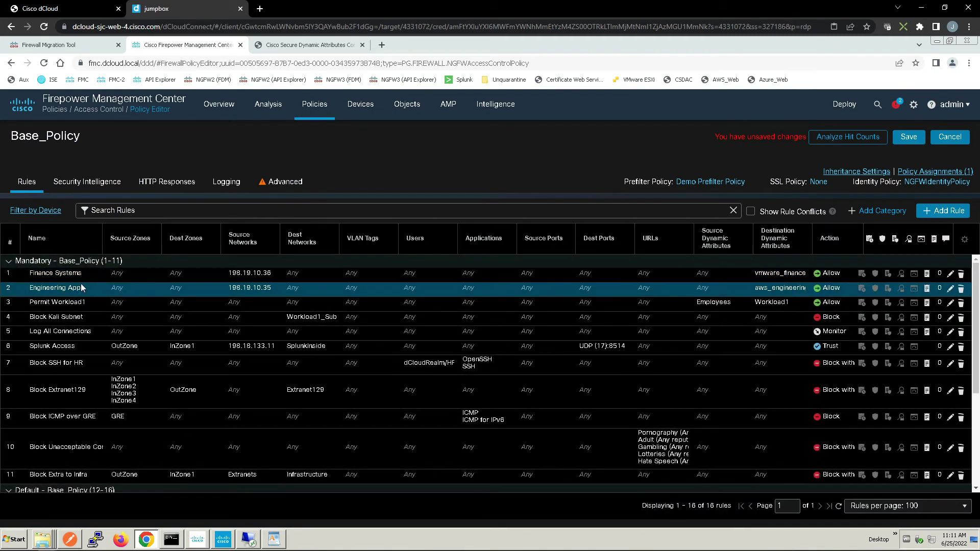
# Create a Block with reset rule named 'HR and Engineering Default Access', inserted below rule 2
pyautogui.click(943, 211)
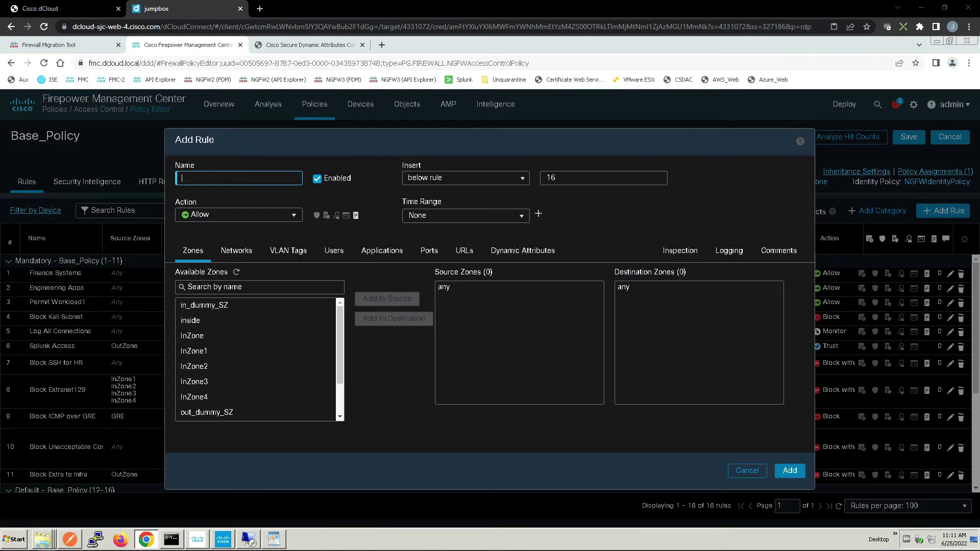
pyautogui.write('HR and Engineering Default ')
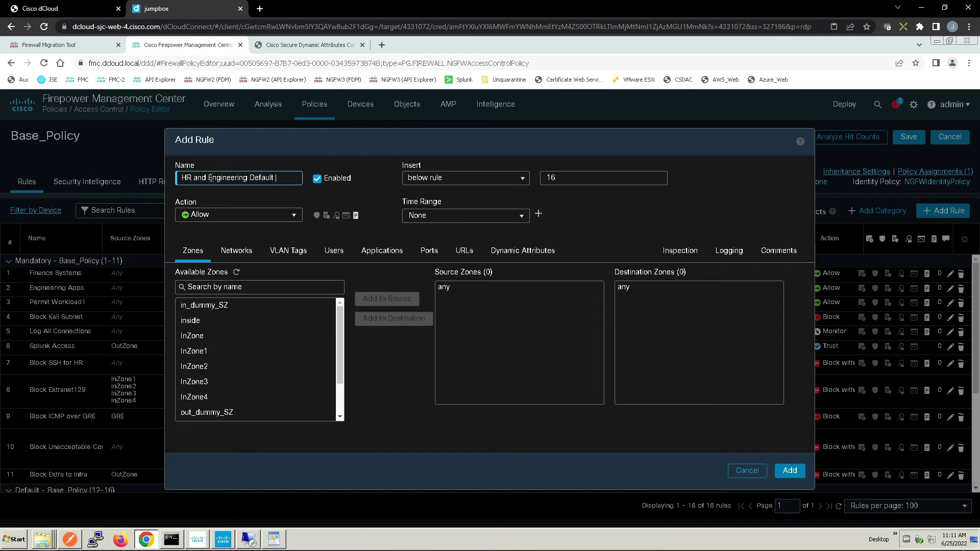
pyautogui.write('Access')
pyautogui.click(555, 181)
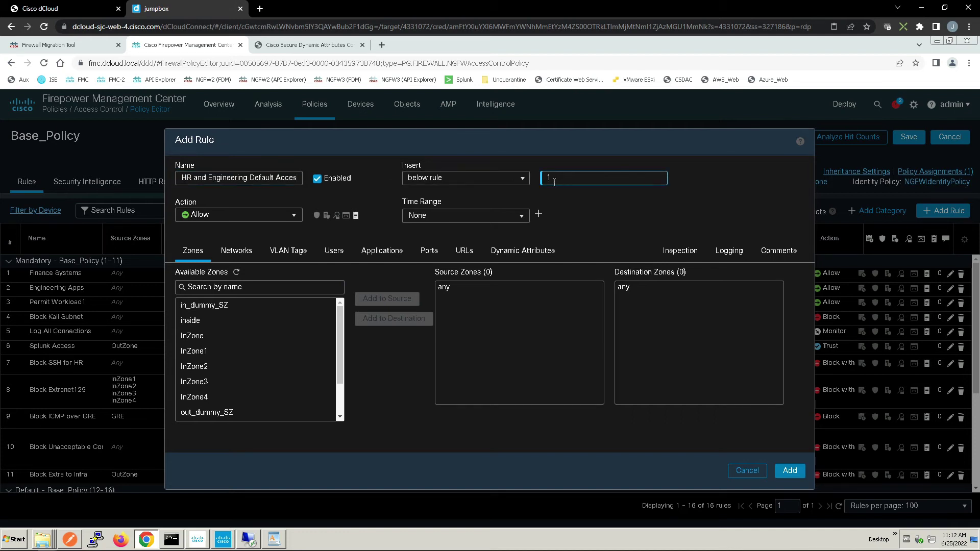
pyautogui.write('2')
pyautogui.click(275, 216)
pyautogui.click(275, 217)
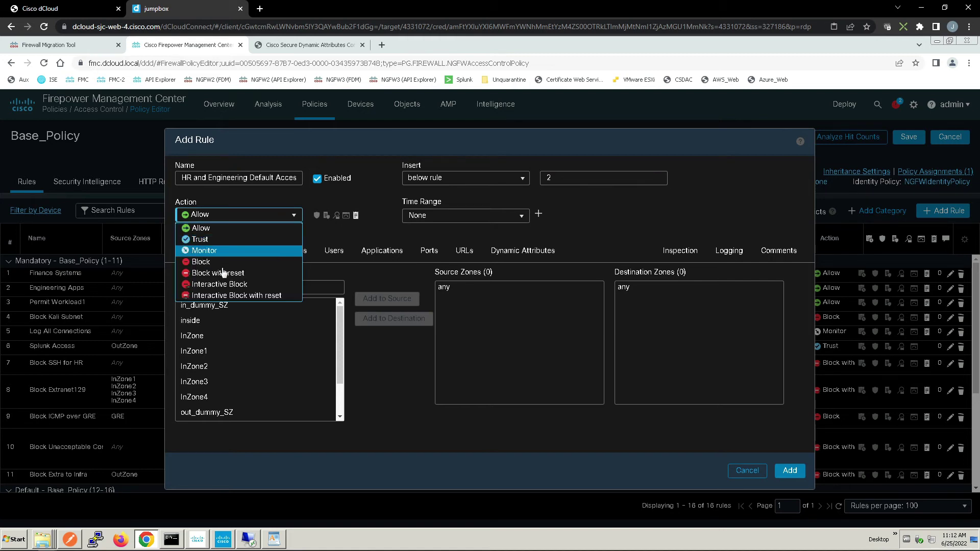
pyautogui.click(240, 271)
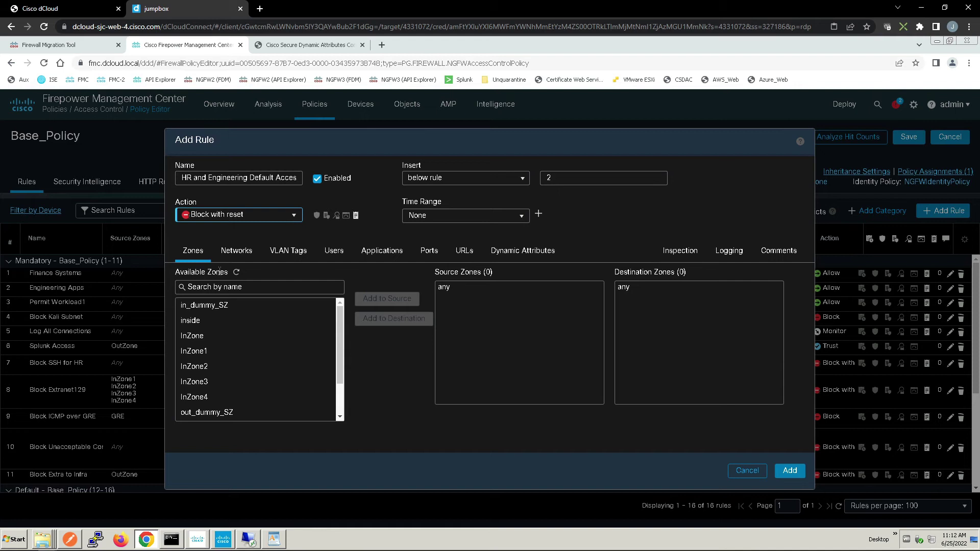
pyautogui.click(225, 258)
# Add 198.19.10.35 and 198.19.10.36 as the rule's source networks
pyautogui.click(484, 434)
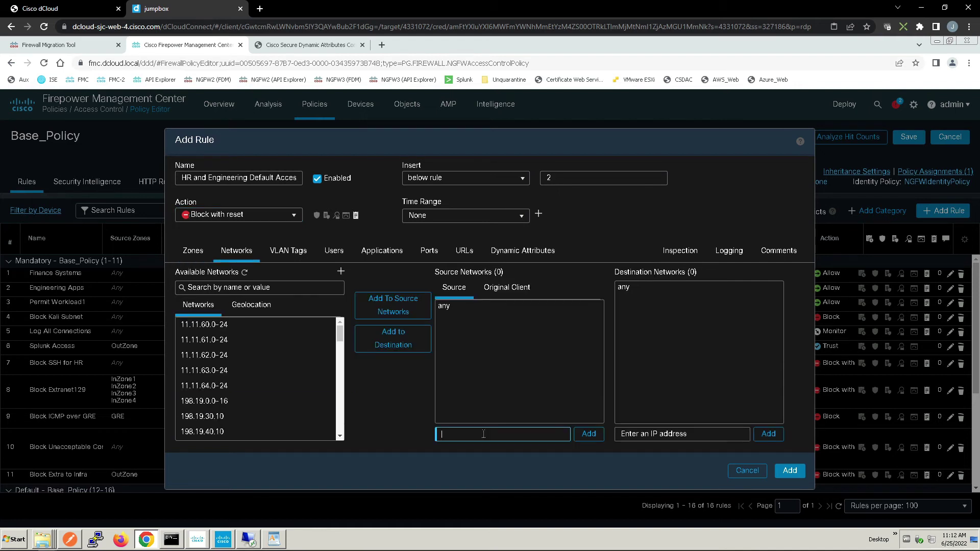
pyautogui.write('198.19.10.35')
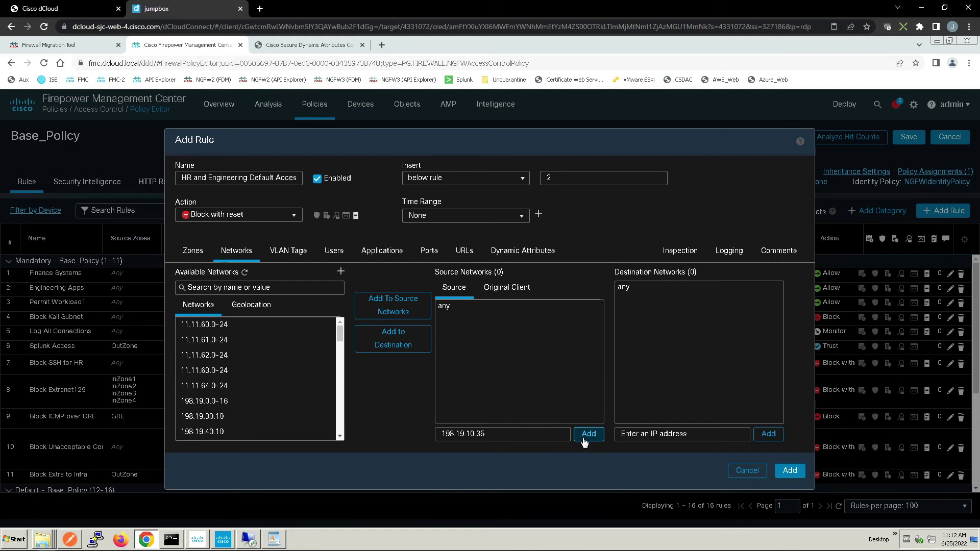
pyautogui.click(588, 434)
pyautogui.click(507, 437)
pyautogui.write('1')
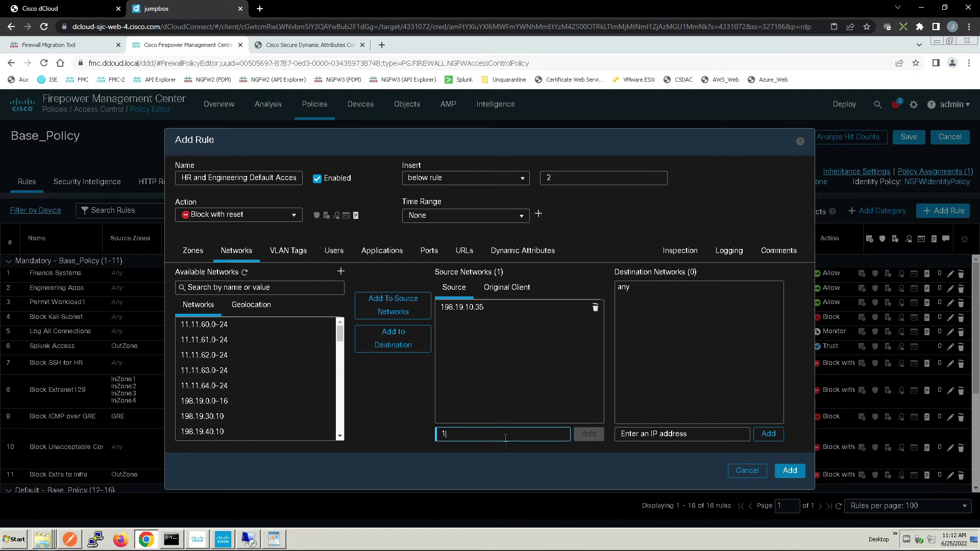
pyautogui.write('98.19.10.36')
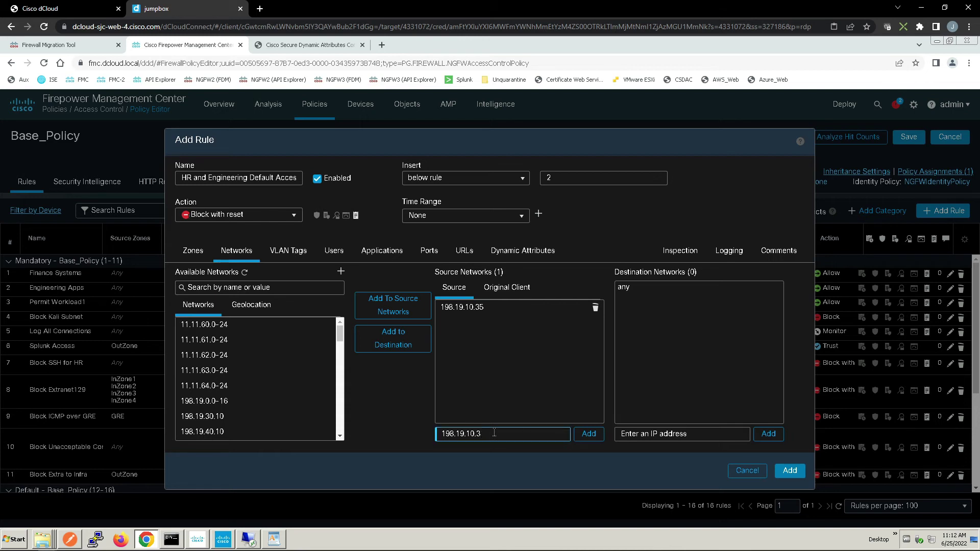
pyautogui.click(588, 434)
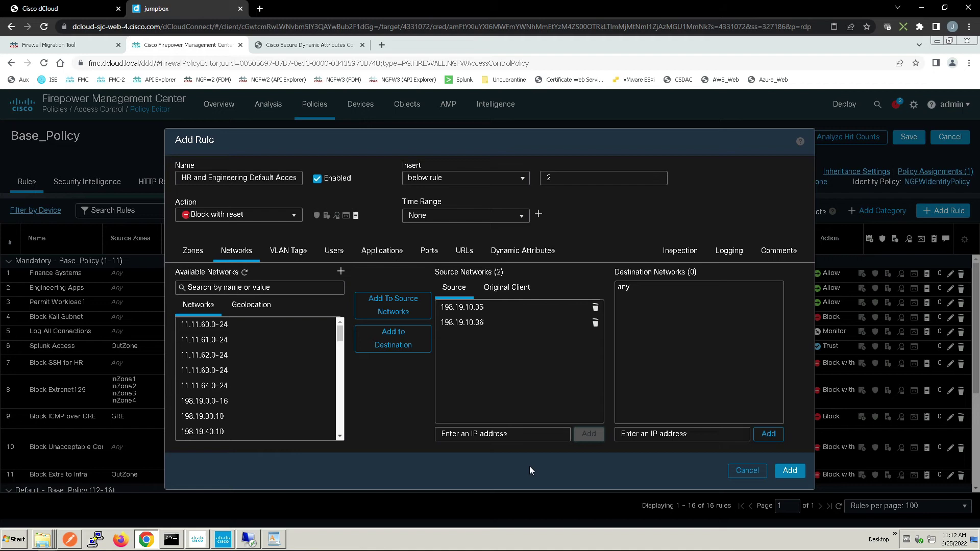
# Enable Log at Beginning of Connection and add the rule as rule 3
pyautogui.click(729, 251)
pyautogui.click(216, 275)
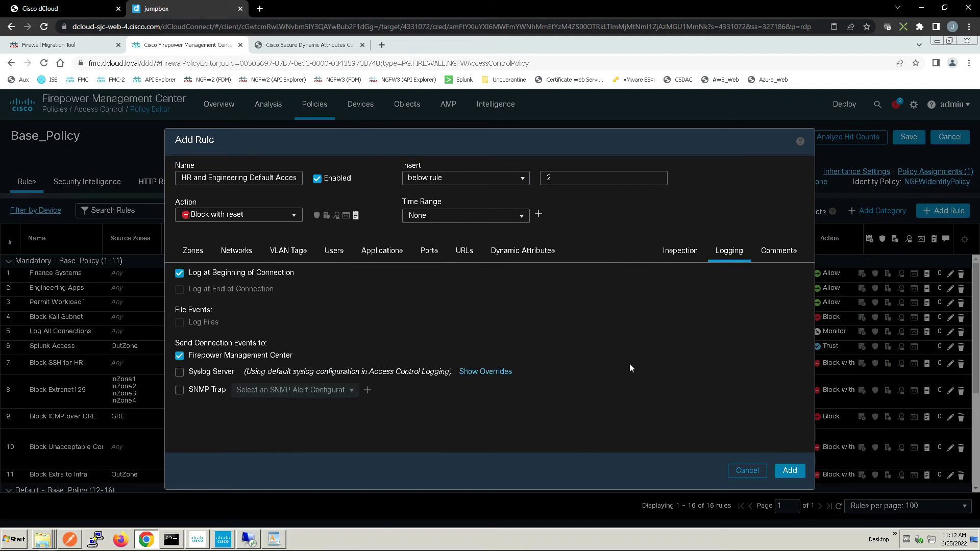
pyautogui.click(791, 471)
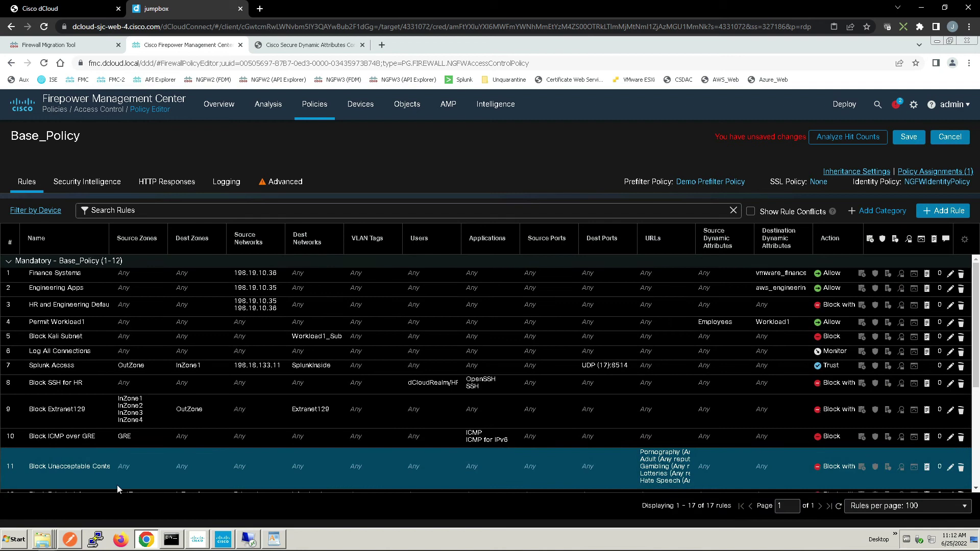
# Save the Base_Policy changes
pyautogui.click(32, 334)
pyautogui.click(51, 274)
pyautogui.click(67, 289)
pyautogui.click(82, 303)
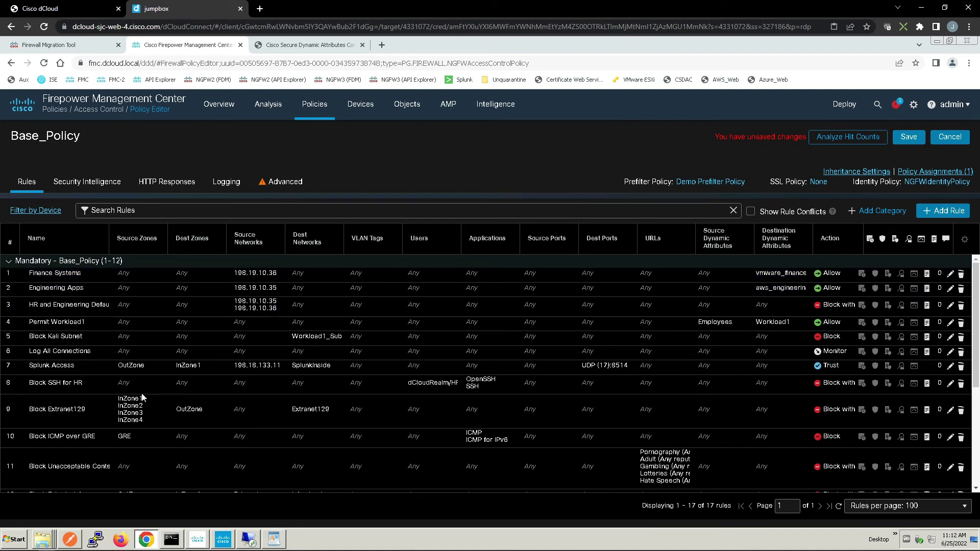
pyautogui.click(916, 140)
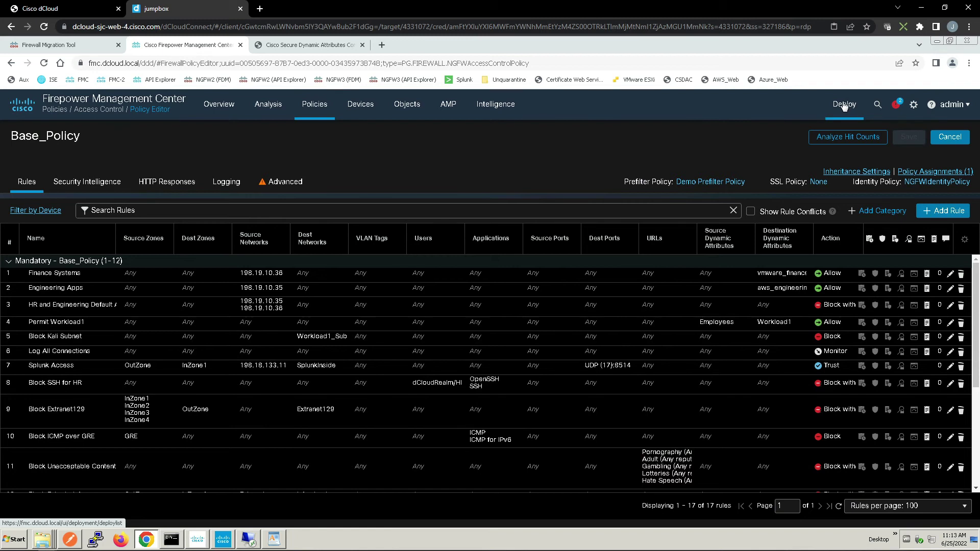
# Deploy the policy to NGFW1 and confirm the deployment
pyautogui.click(845, 106)
pyautogui.click(850, 134)
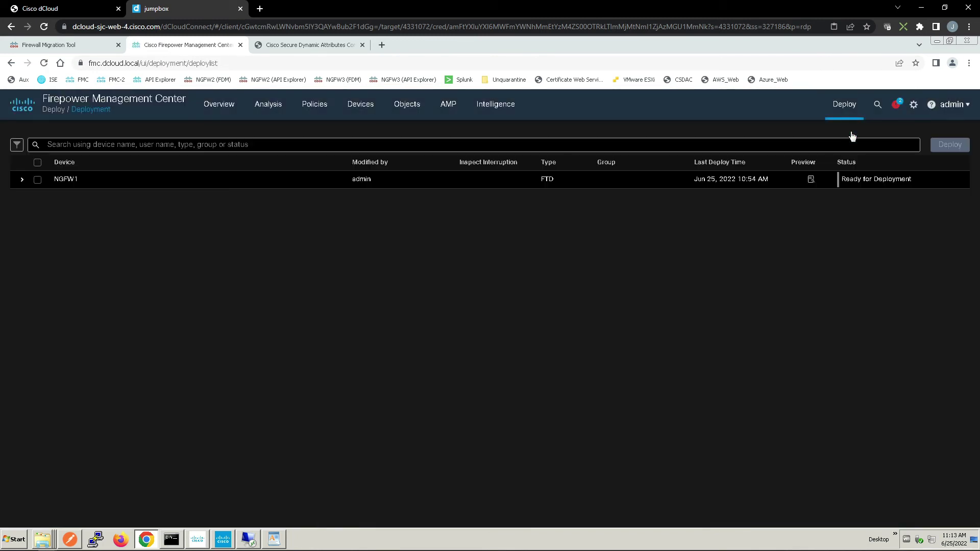
pyautogui.click(37, 179)
pyautogui.click(950, 145)
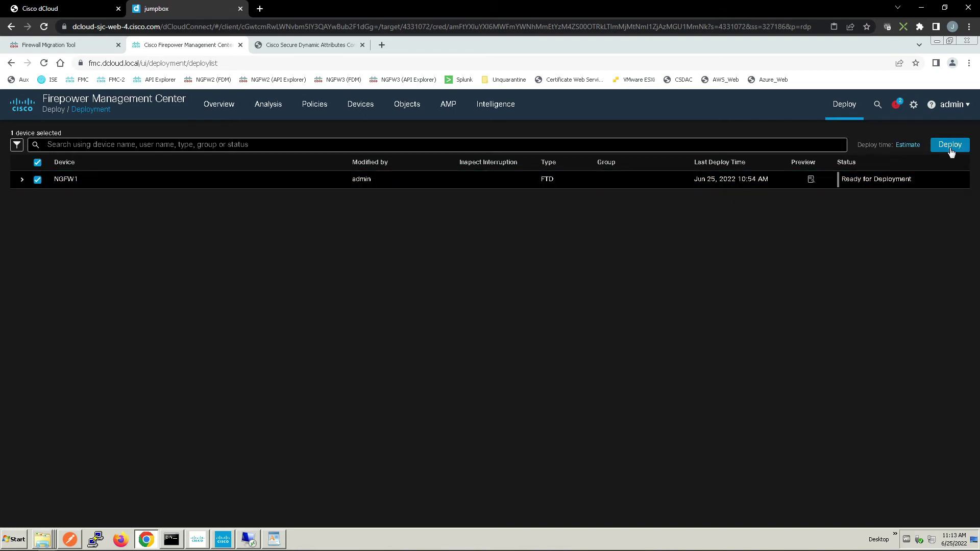
pyautogui.click(608, 378)
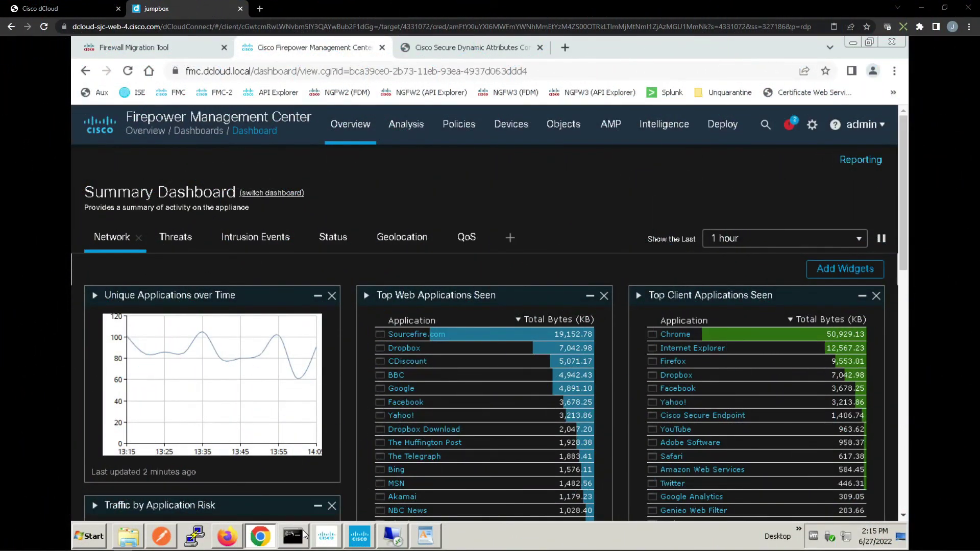
# Clear the prompt, then run 'ping 34.209.126.243 -t' and 'ping 198.18.128.105 -t' in separate prompt windows
pyautogui.click(391, 535)
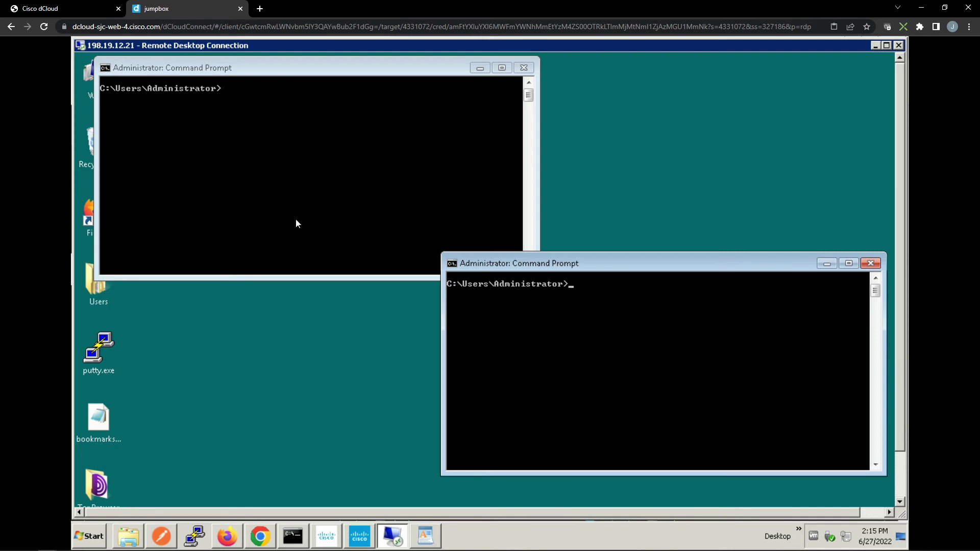
pyautogui.click(244, 150)
pyautogui.write('cls')
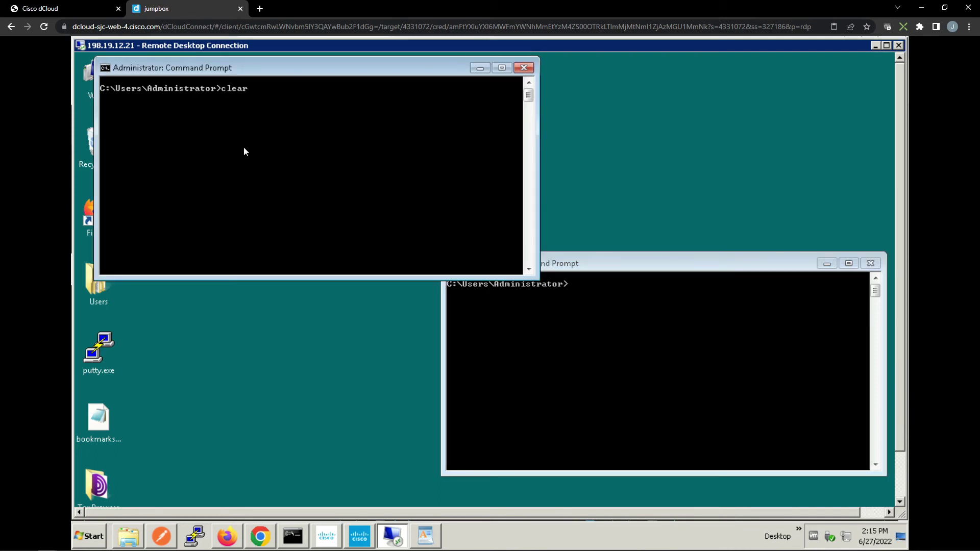
pyautogui.press('Return')
pyautogui.write('ping 34.209.126.243 -t')
pyautogui.press('Return')
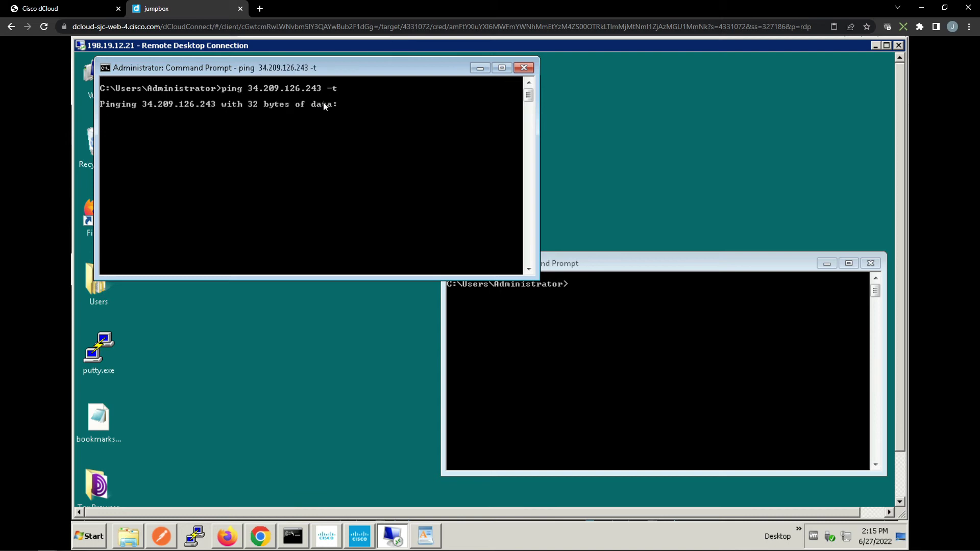
pyautogui.click(608, 331)
pyautogui.write('ping 198.18.128.105 -t')
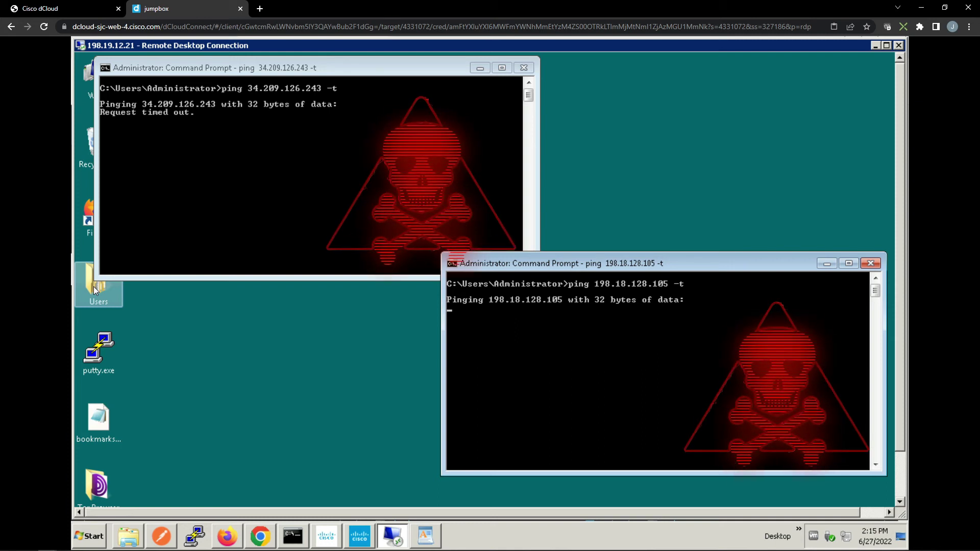
# Run Dilbert (Engineering) from Users > 'NGFW1 is your gateway', then minimize Explorer
pyautogui.doubleClick(94, 286)
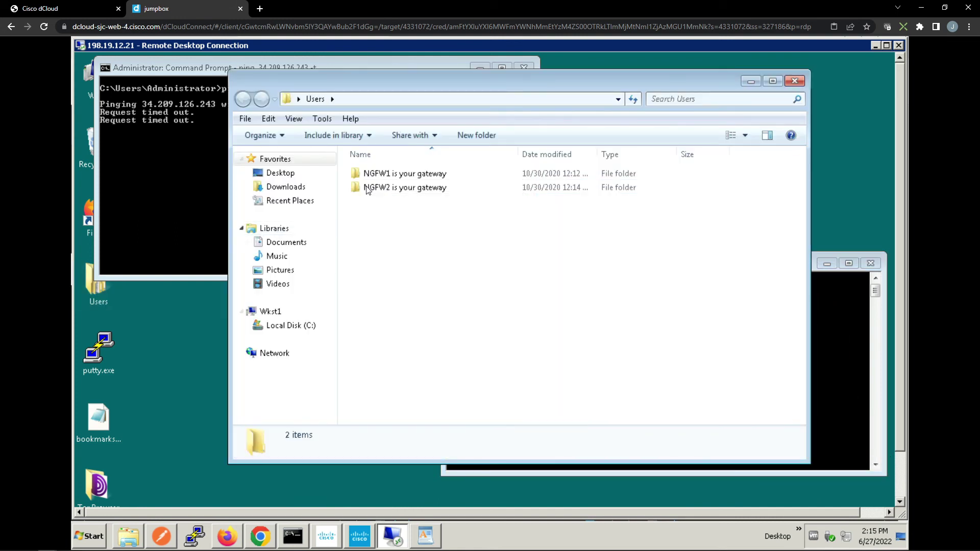
pyautogui.click(385, 177)
pyautogui.doubleClick(386, 176)
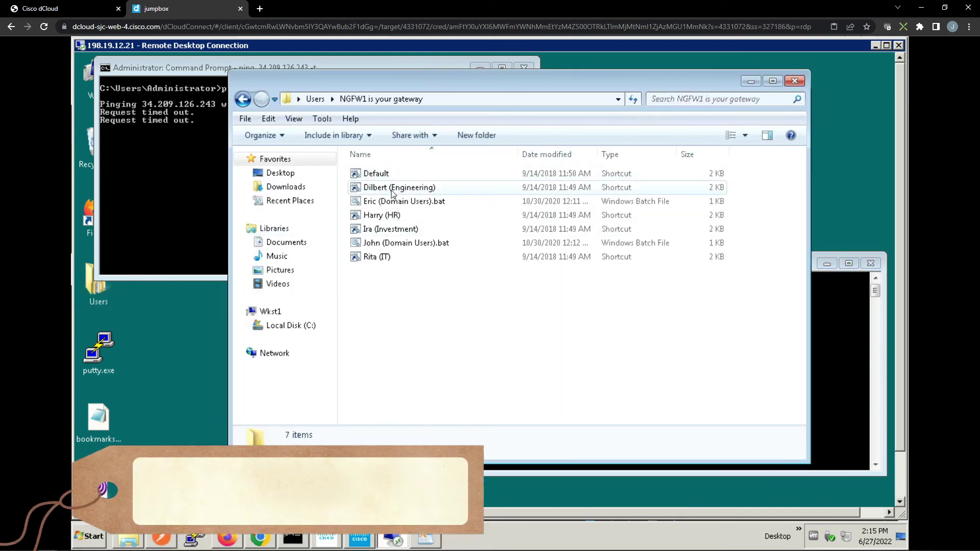
pyautogui.doubleClick(386, 189)
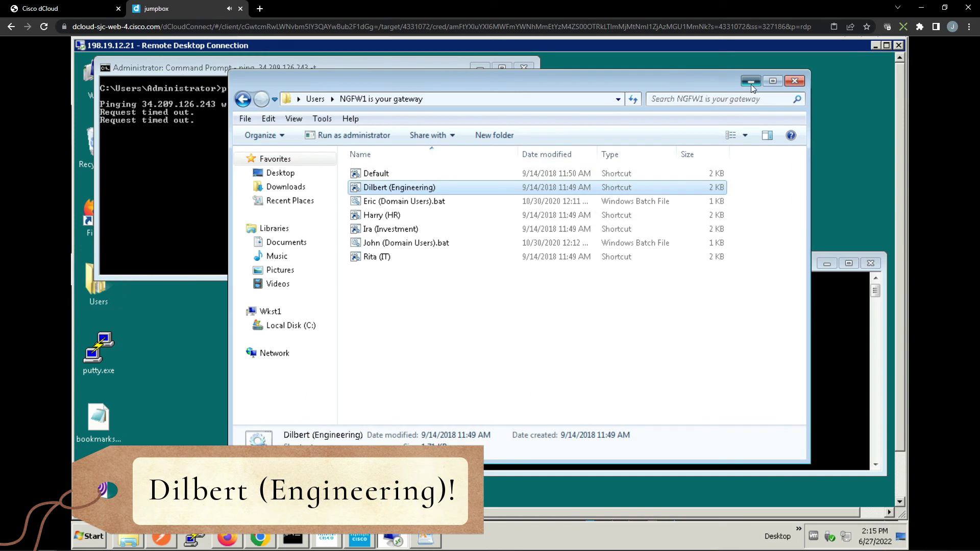
pyautogui.click(751, 82)
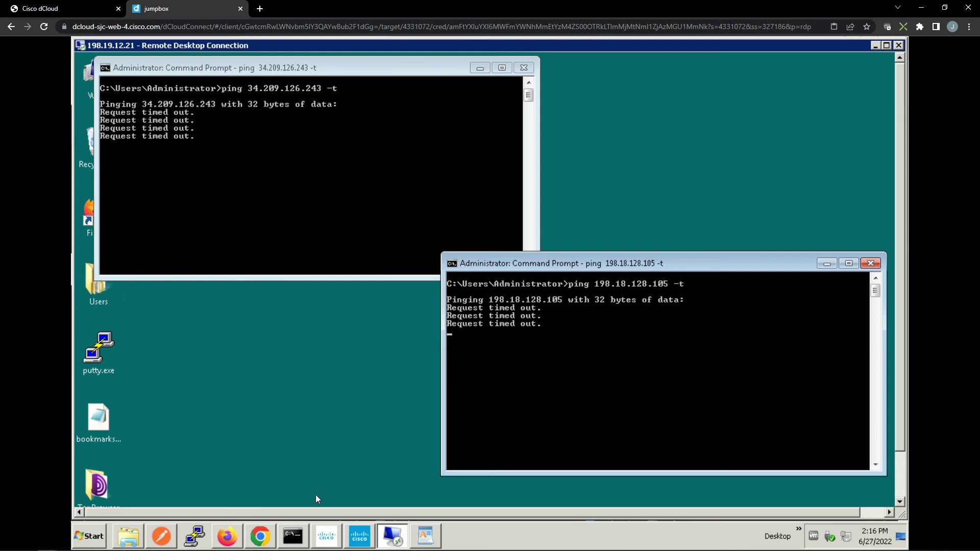
# Open Analysis > Unified Events and apply a Device filter of NGFW1
pyautogui.hotkey('alt', 'Tab')
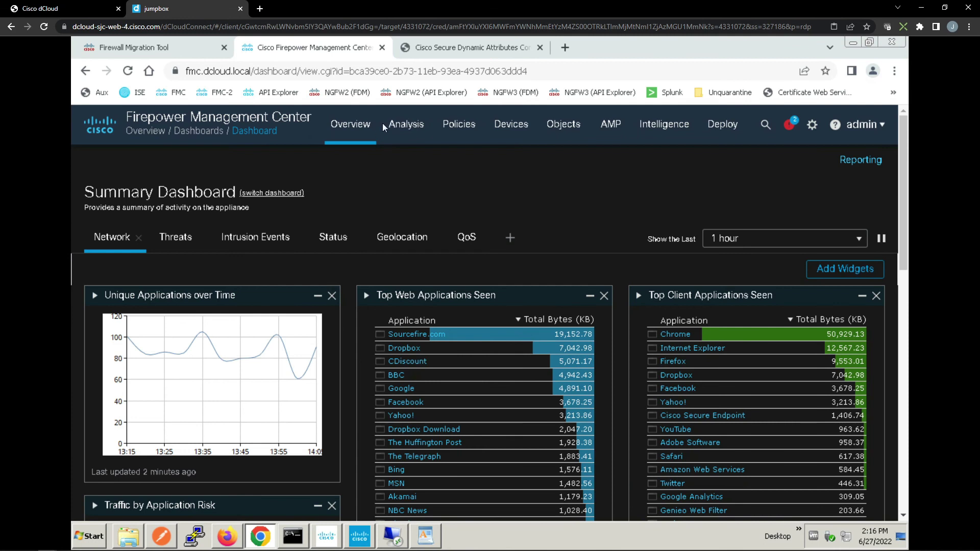
pyautogui.moveTo(404, 127)
pyautogui.click(430, 185)
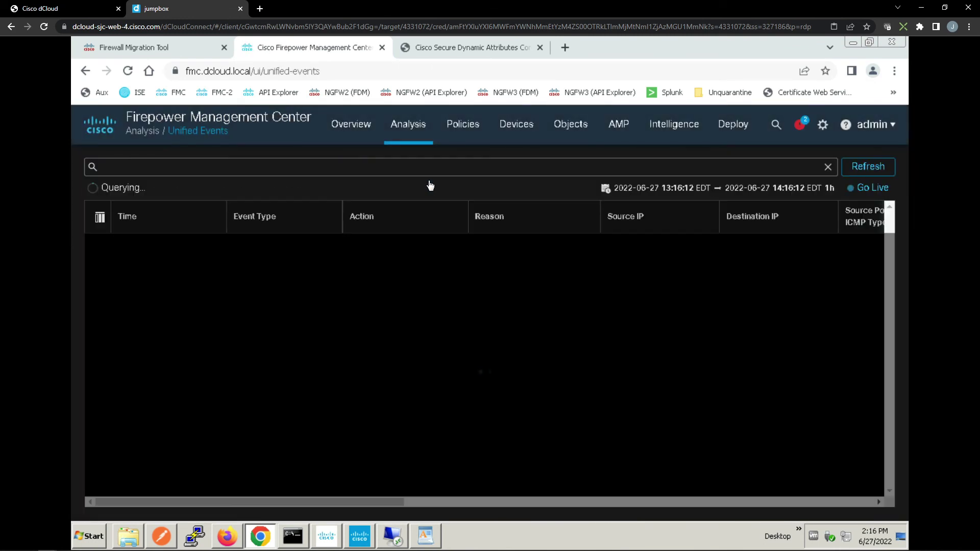
pyautogui.click(145, 169)
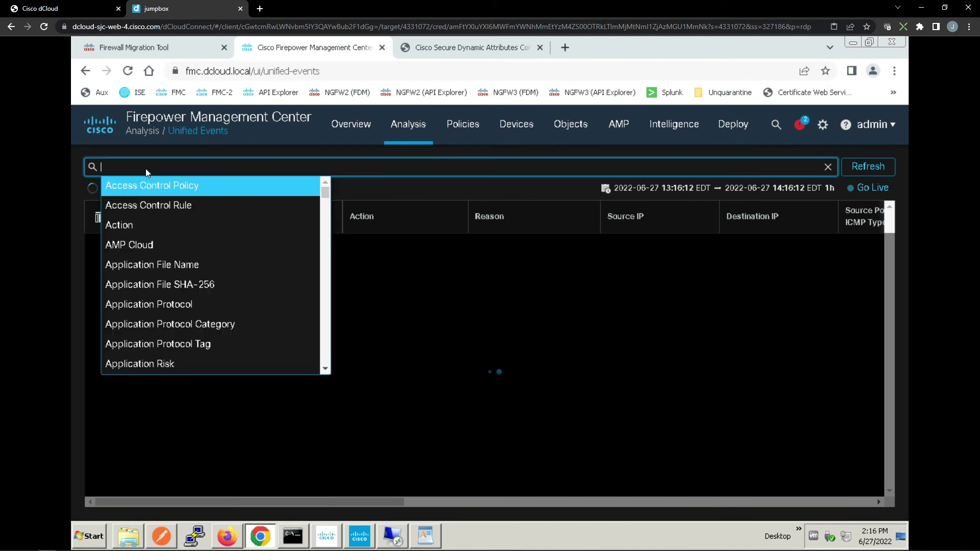
pyautogui.write('device')
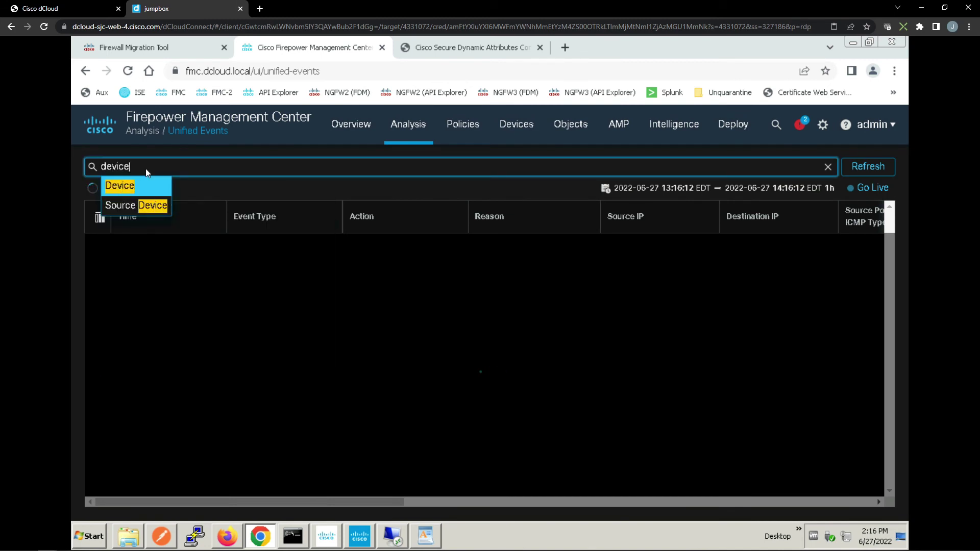
pyautogui.click(126, 188)
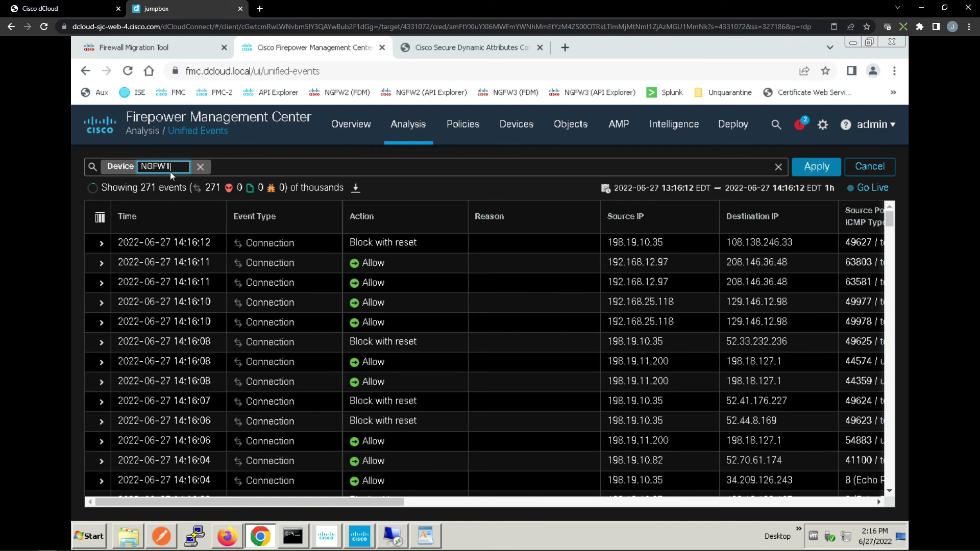
pyautogui.press('Return')
pyautogui.click(811, 169)
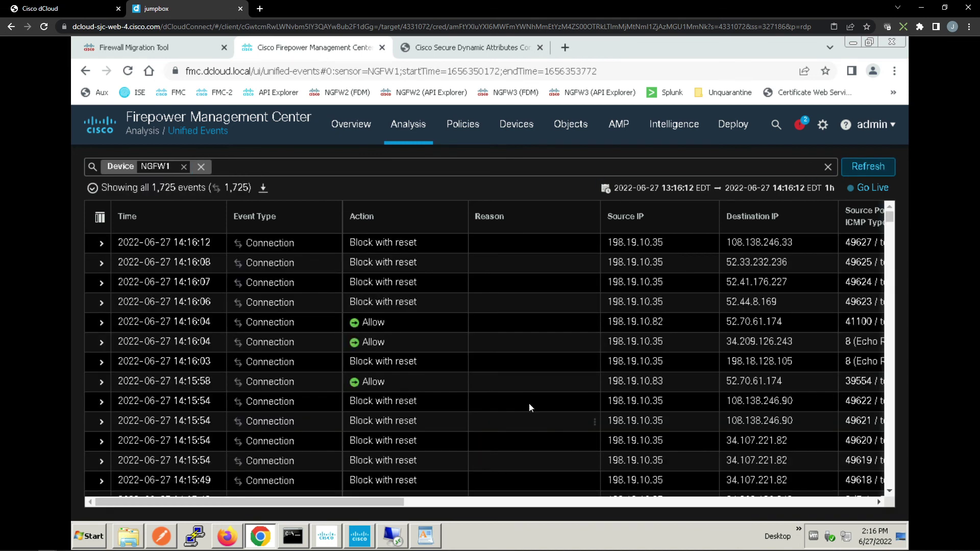
# Review the allowed ping to 34.209.126.243, then show the blocked 198.18.128.105 ping details
pyautogui.click(102, 343)
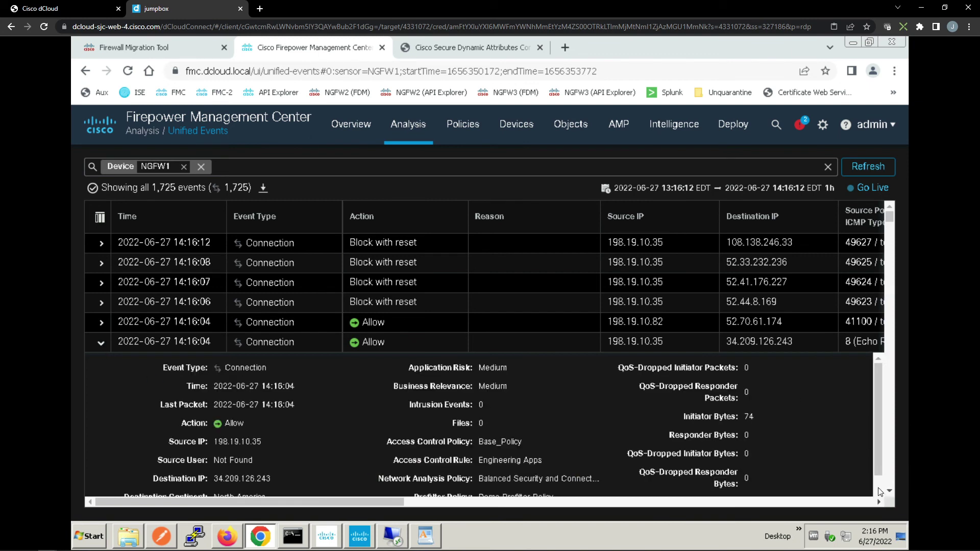
pyautogui.scroll(-1, 879, 473)
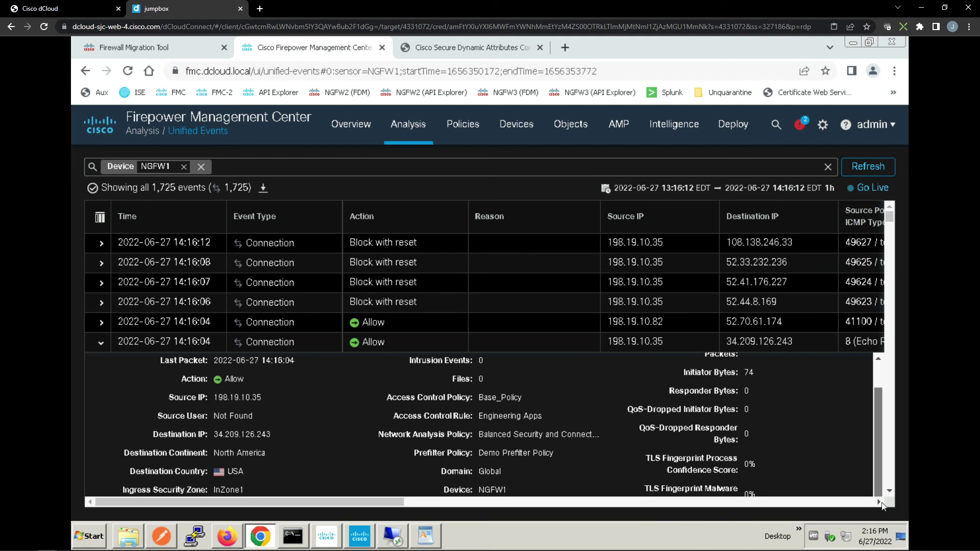
pyautogui.scroll(-1, 882, 504)
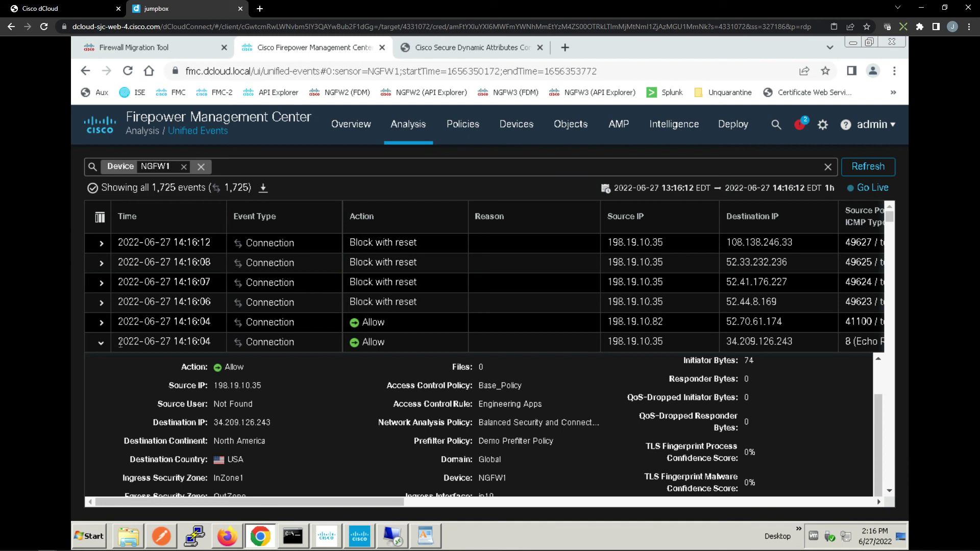
pyautogui.click(101, 343)
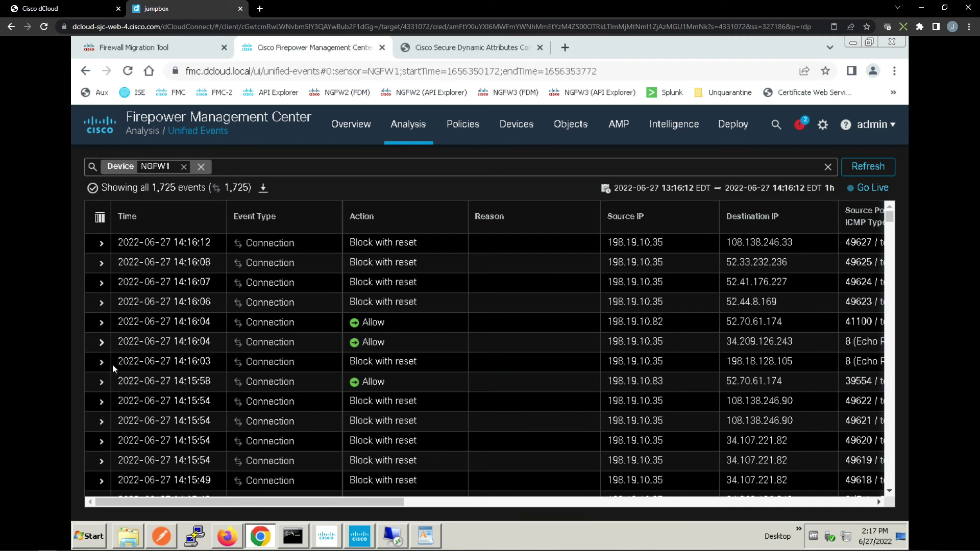
pyautogui.click(101, 362)
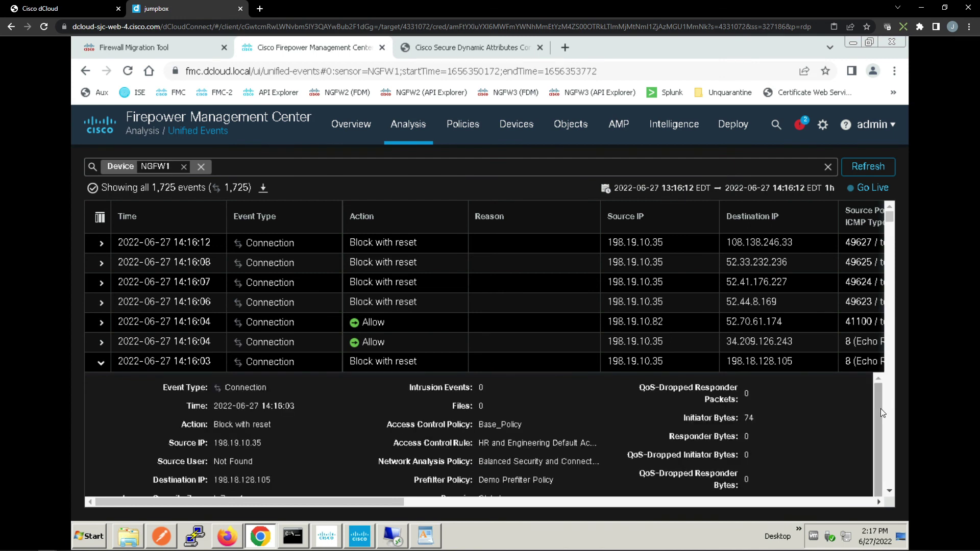
pyautogui.moveTo(881, 408); pyautogui.dragTo(881, 418)
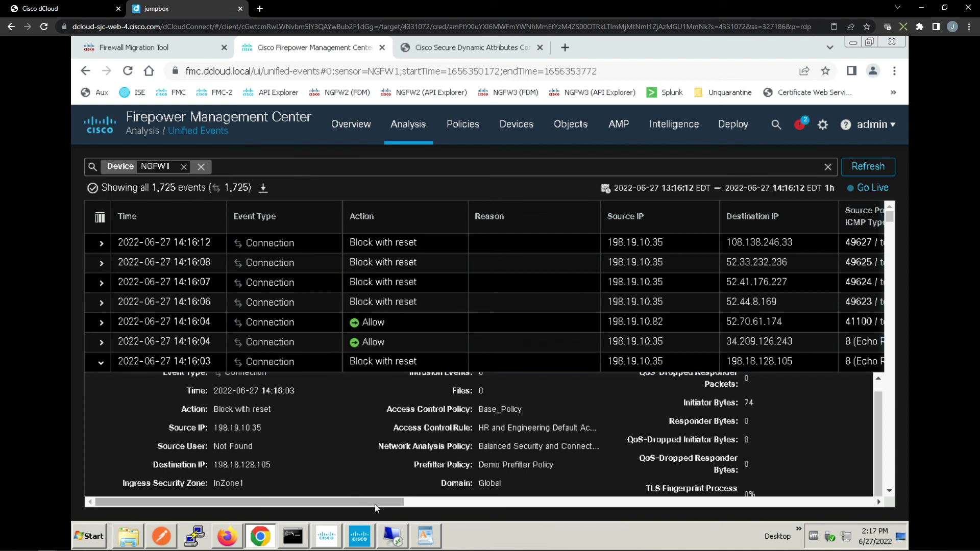
# Run Harry (HR) from Users > 'NGFW1 is your gateway', then minimize Explorer
pyautogui.click(393, 537)
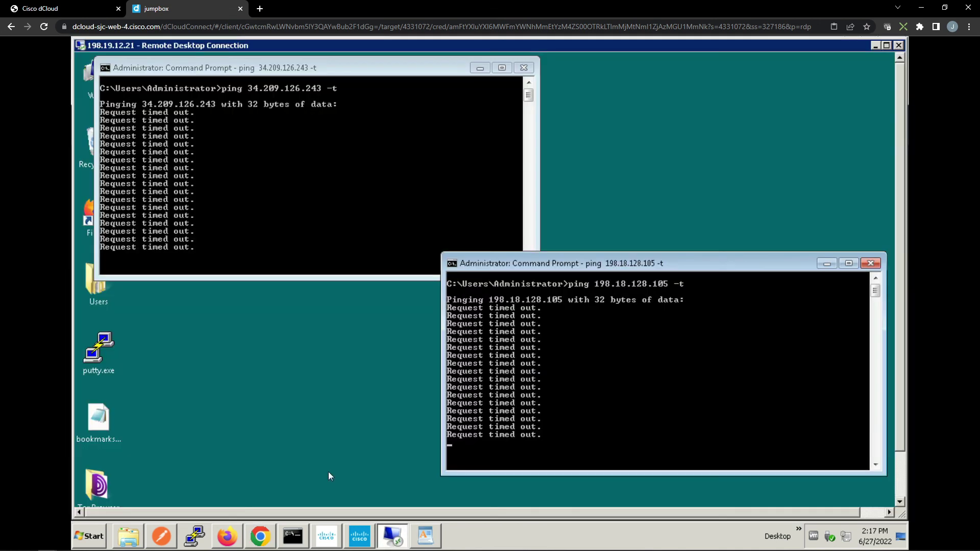
pyautogui.doubleClick(88, 287)
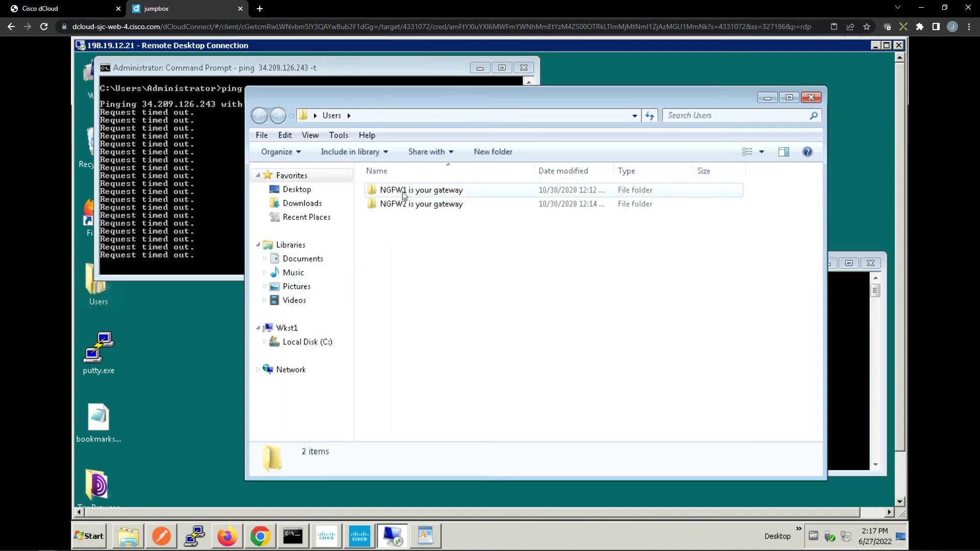
pyautogui.doubleClick(403, 192)
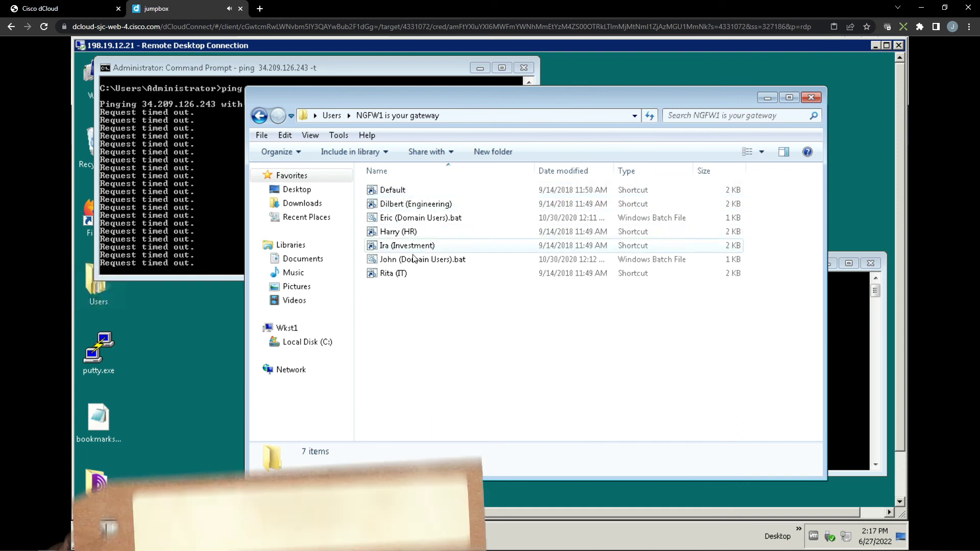
pyautogui.click(409, 232)
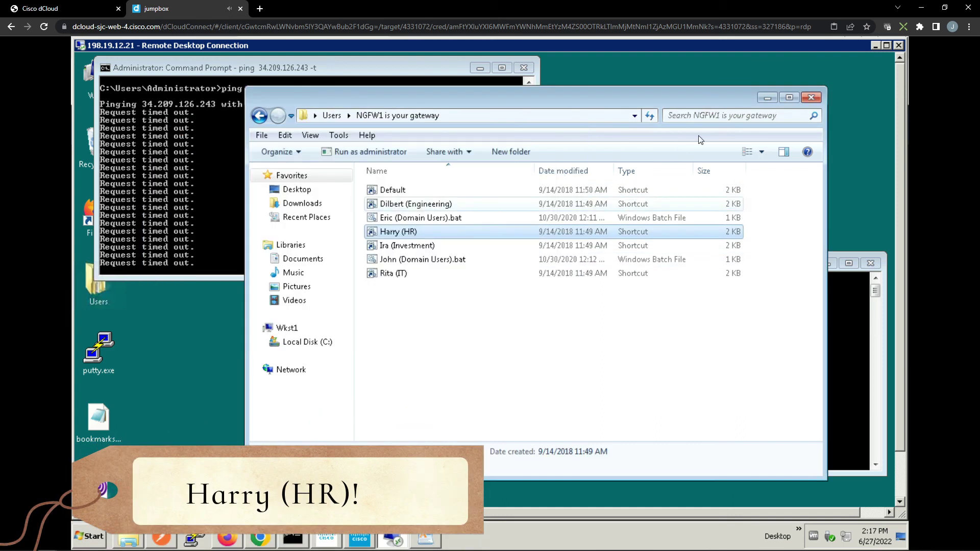
pyautogui.click(770, 102)
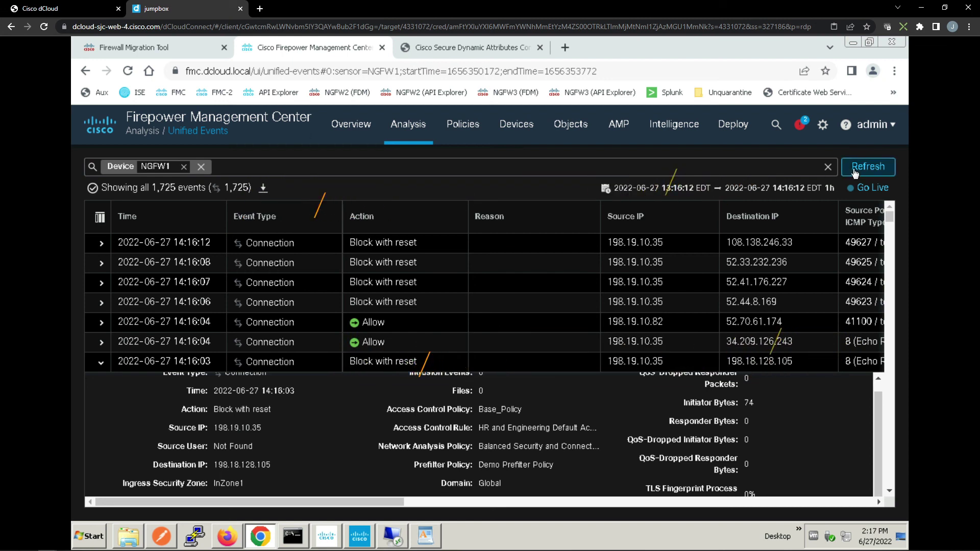
# Refresh events and show details of the allowed 198.18.128.105 and blocked 34.209.126.243 pings
pyautogui.click(874, 169)
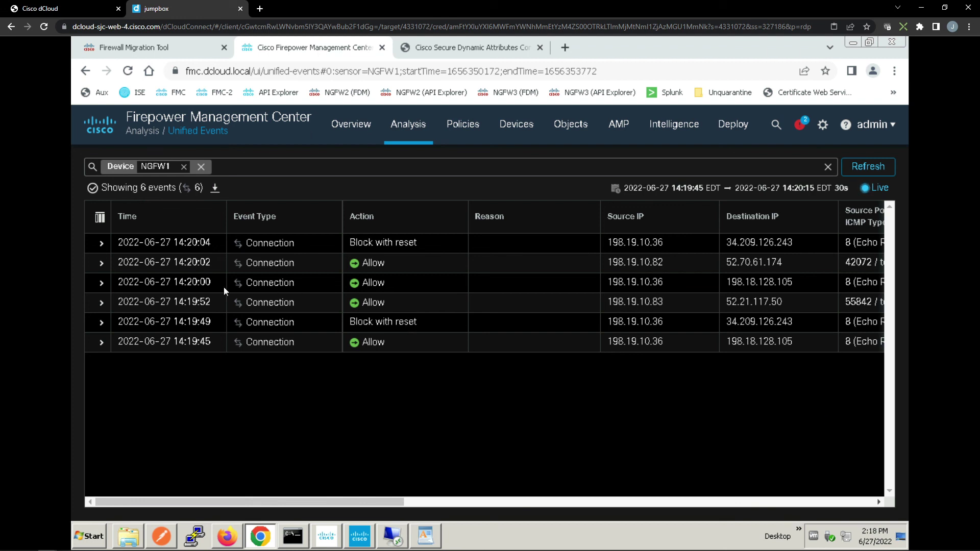
pyautogui.click(104, 286)
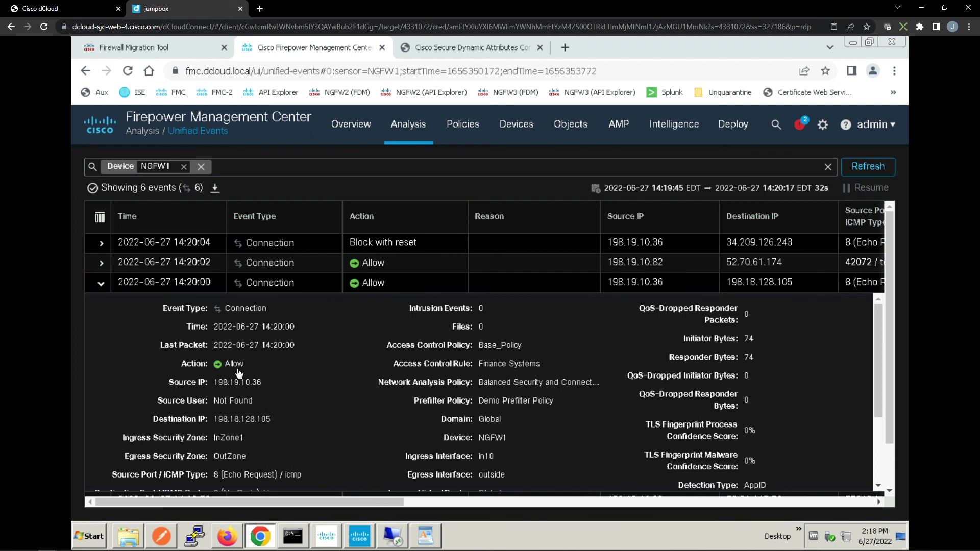
pyautogui.moveTo(881, 363); pyautogui.dragTo(884, 392)
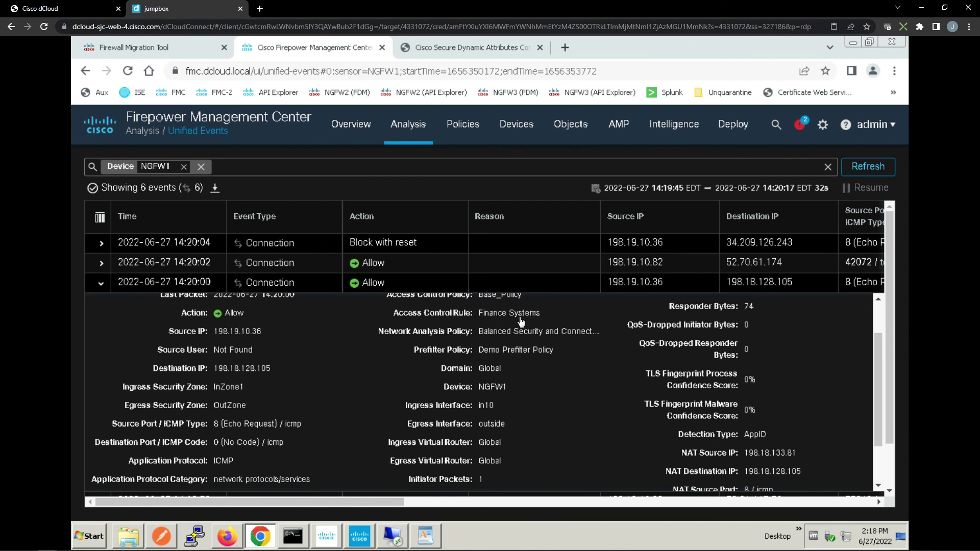
pyautogui.click(101, 244)
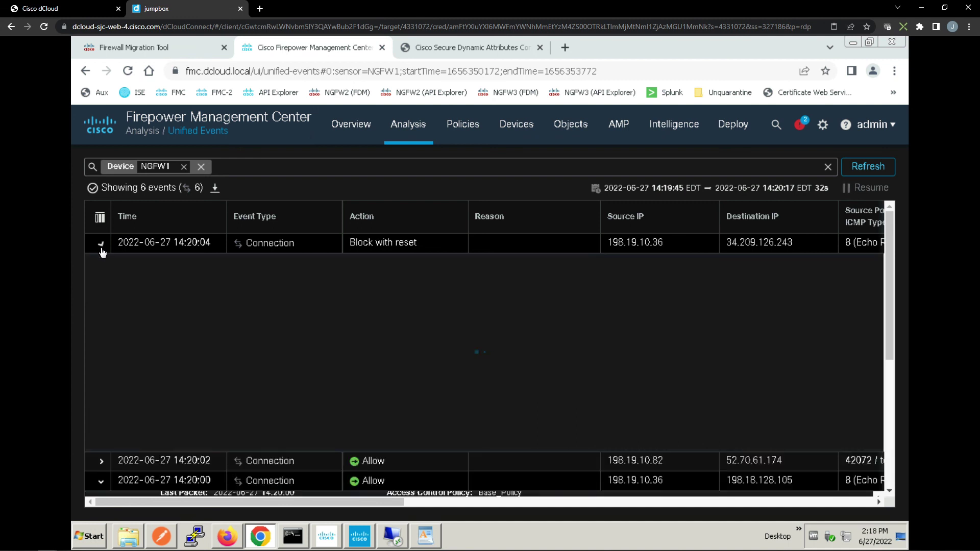